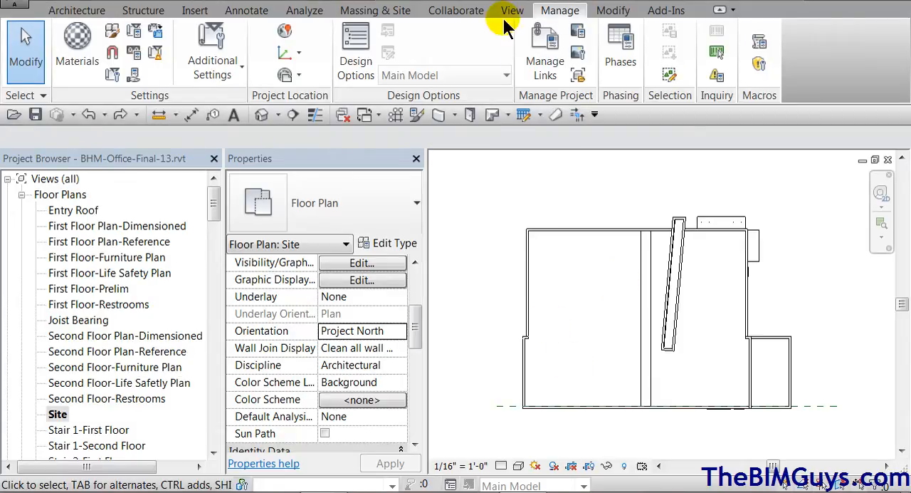
click(301, 56)
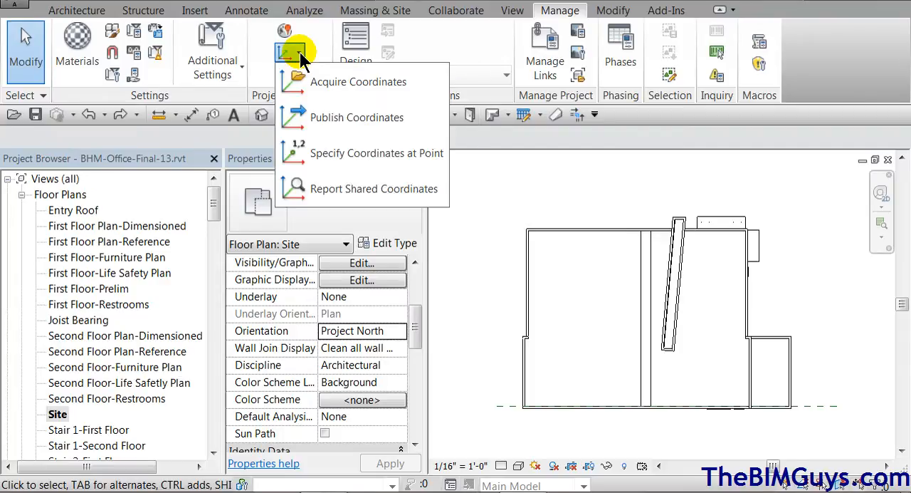
click(298, 56)
click(300, 75)
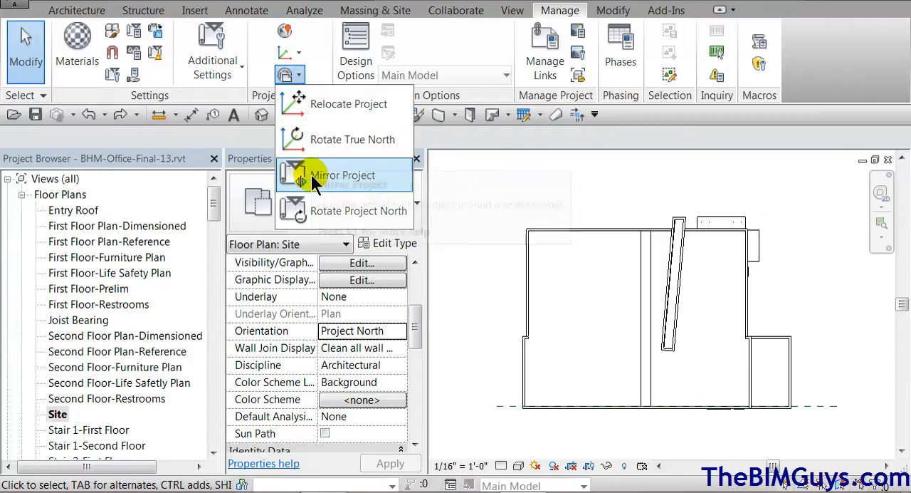
click(318, 37)
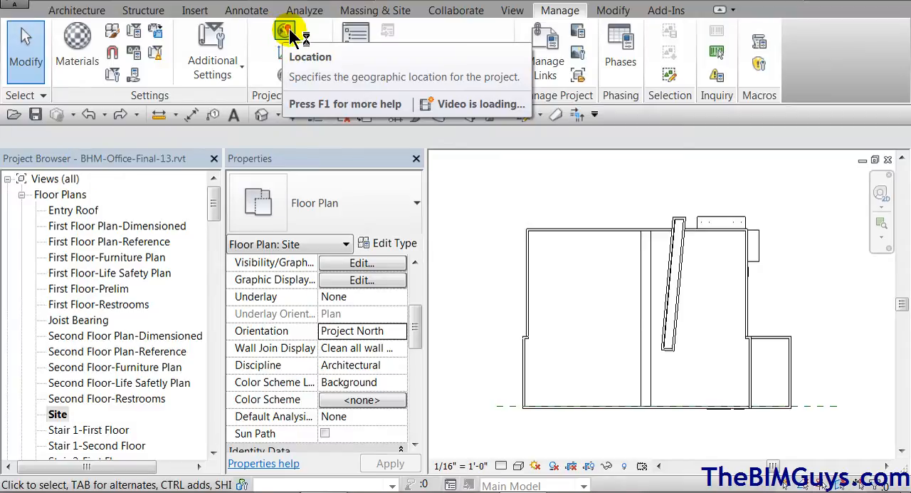
Set the project's geographic location by searching the Internet Mapping Service for the project's street address in New Orleans
click(286, 32)
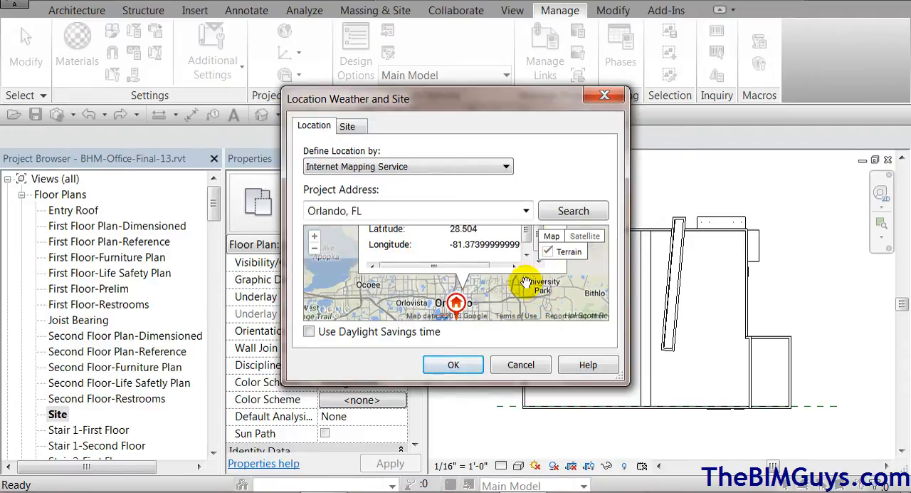
click(397, 211)
text(123 main s)
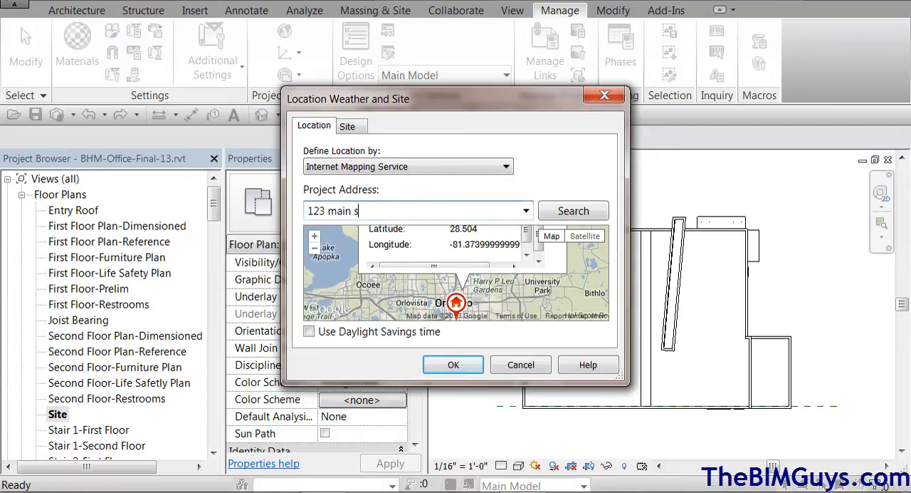
text(treet, new orleans)
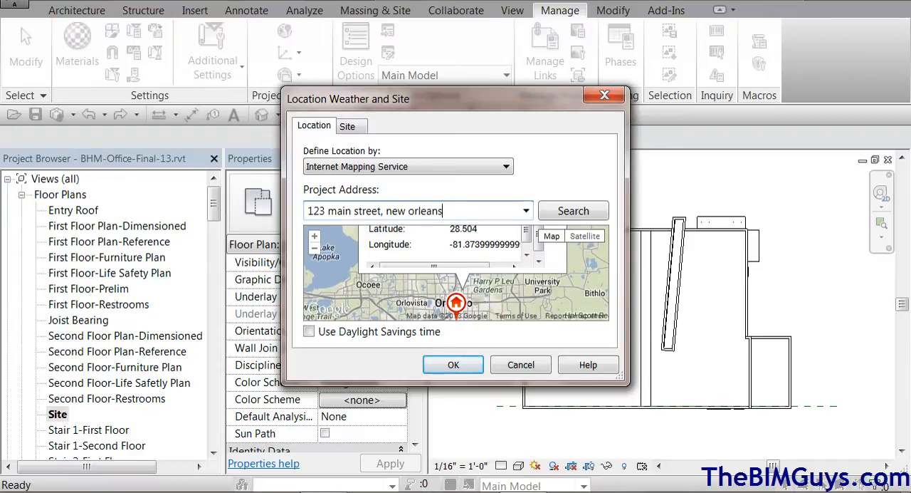
key(Return)
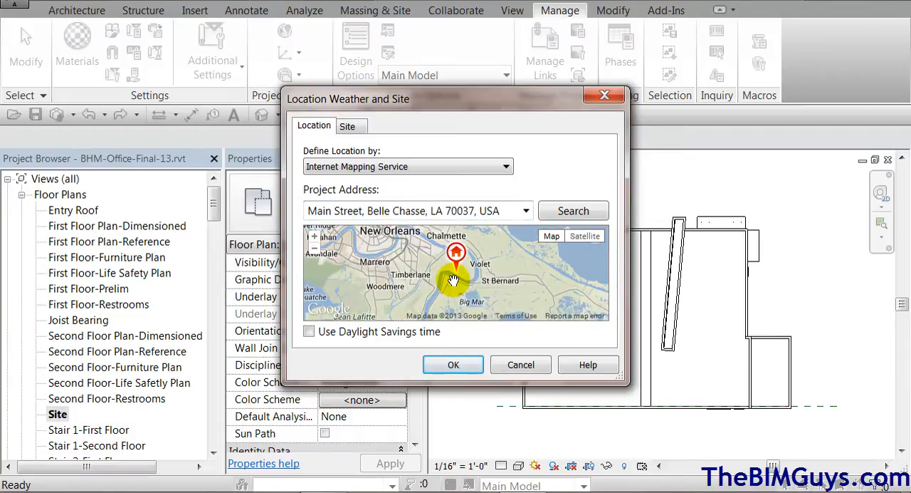
click(460, 364)
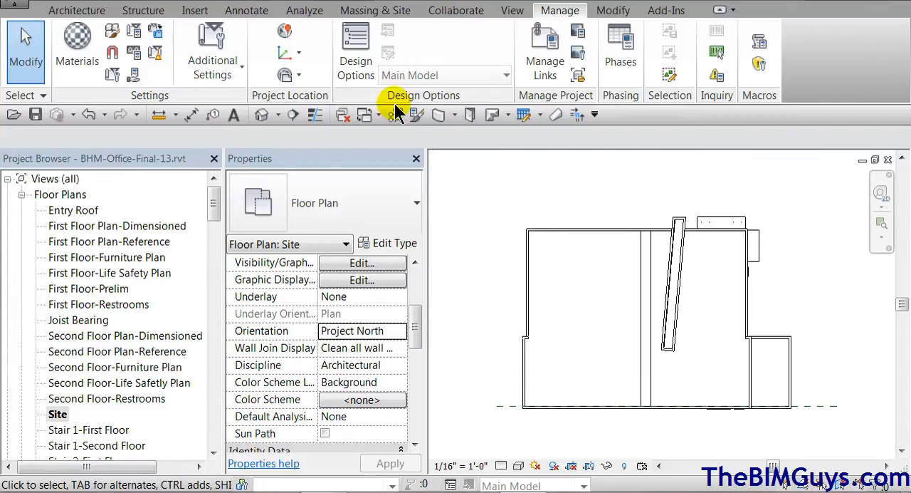
Try to rotate true north while the Site view is oriented to Project North
click(300, 77)
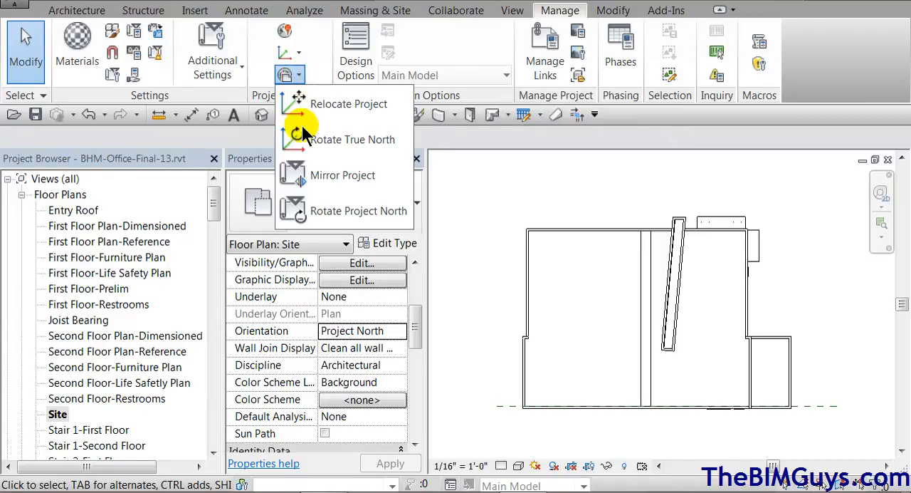
click(371, 137)
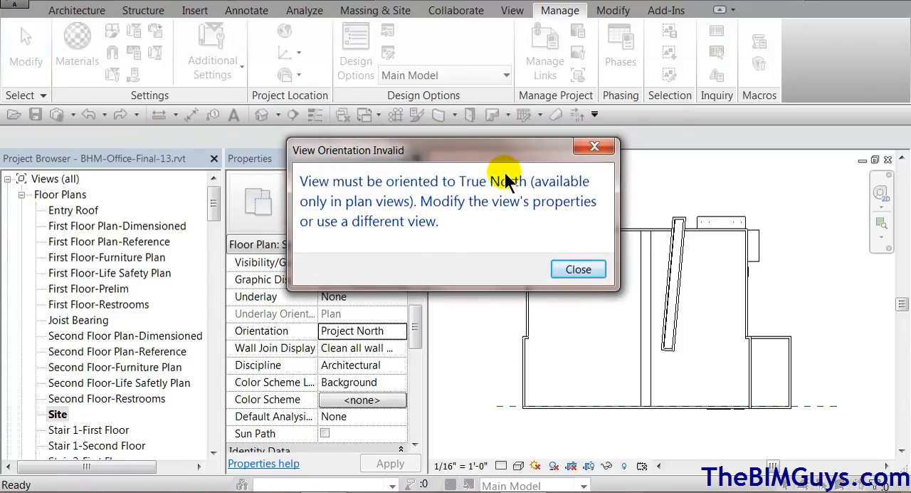
click(578, 269)
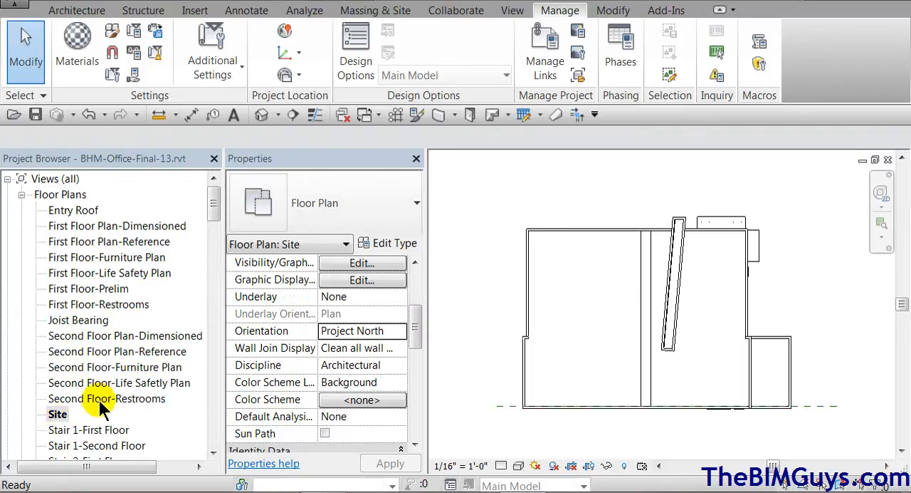
Duplicate the Site floor plan as an independent view without detailing
drag(418, 315, 7, 437)
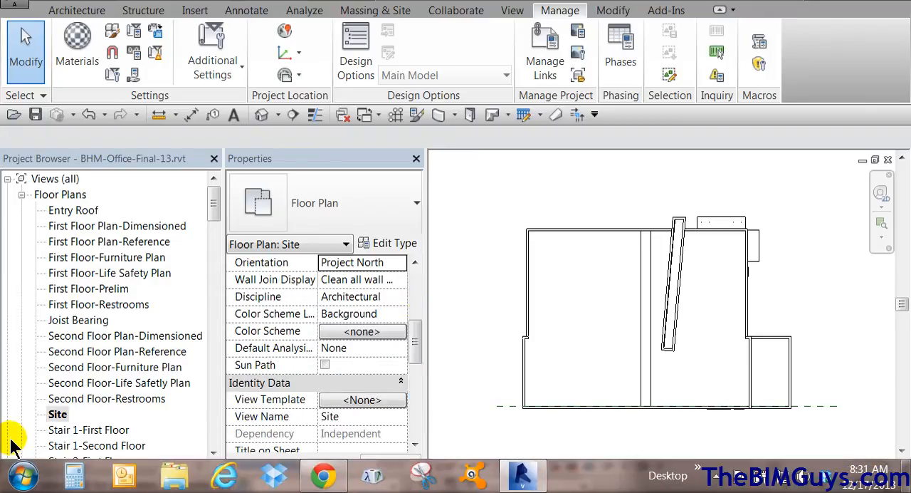
right_click(58, 417)
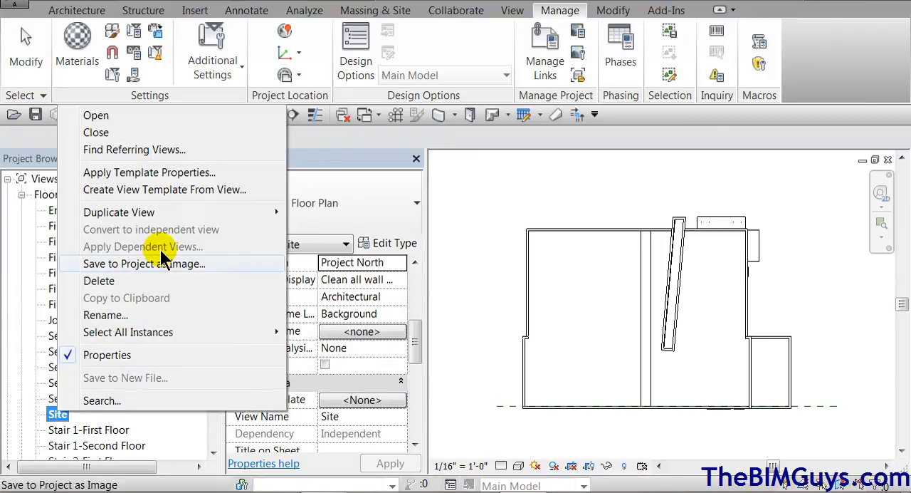
mouse_move(164, 210)
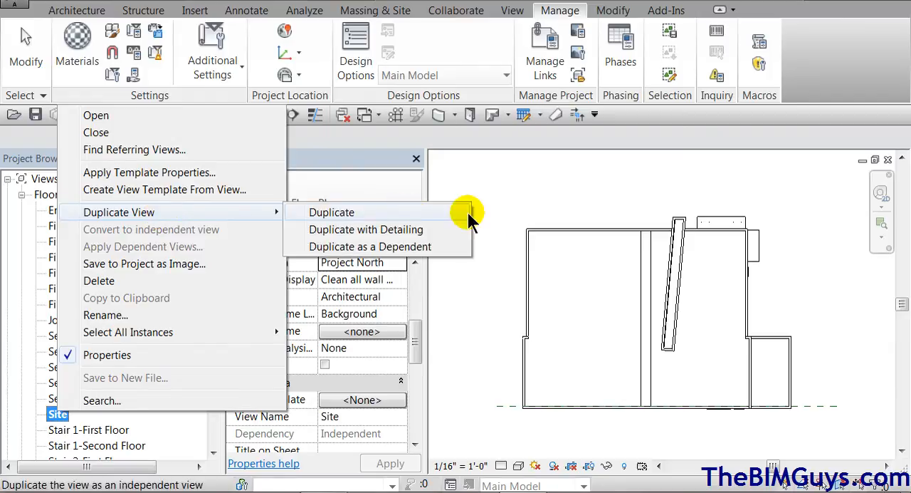
click(419, 213)
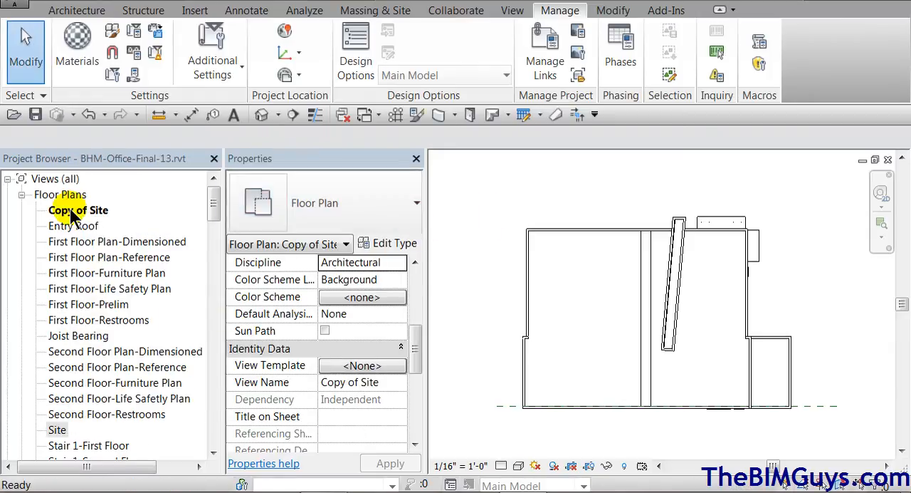
Rename the duplicated site view to Site True North
right_click(78, 213)
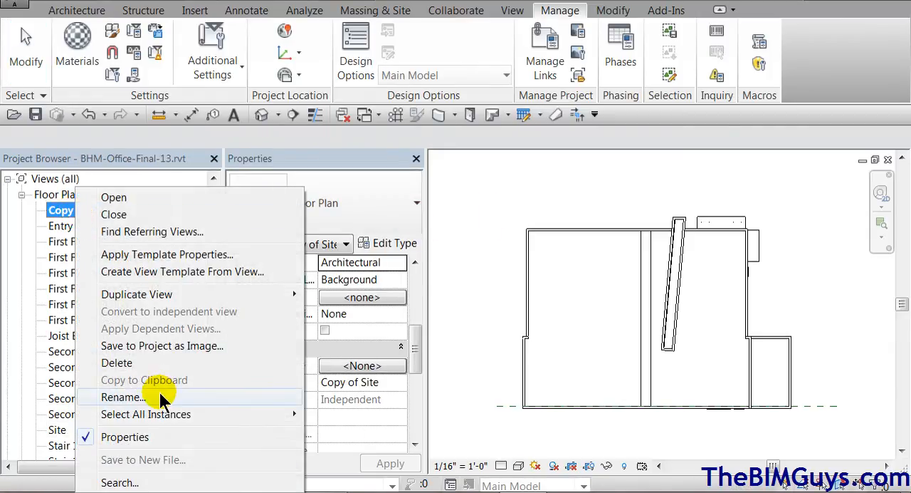
click(206, 396)
drag(408, 329, 331, 340)
key(Delete)
click(409, 330)
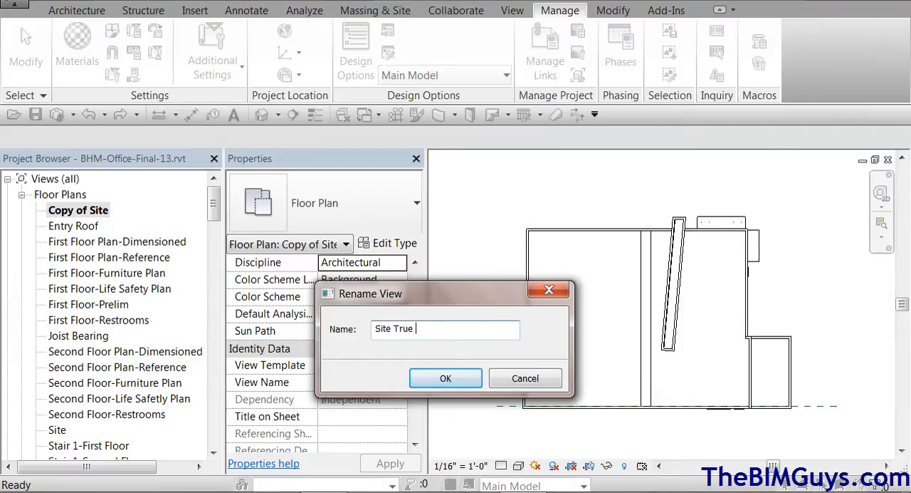
text(True North)
click(448, 377)
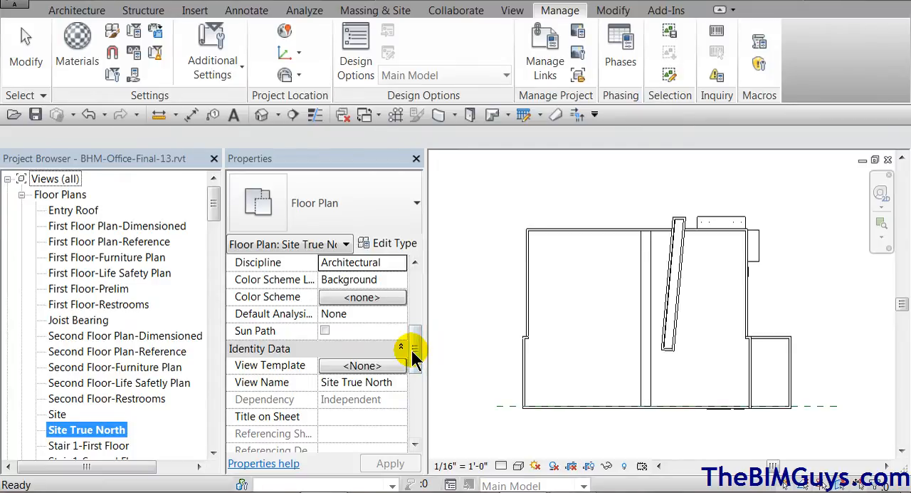
Set the orientation of the Site True North view to True North
drag(414, 359, 417, 315)
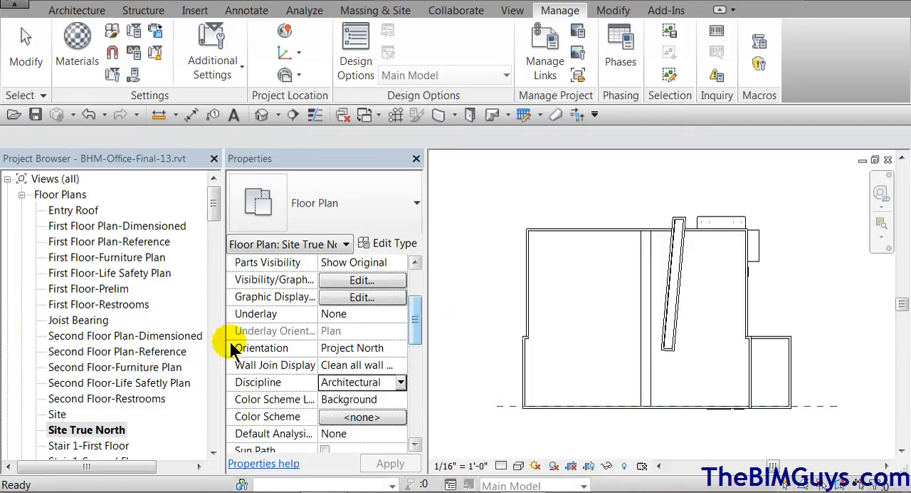
click(402, 347)
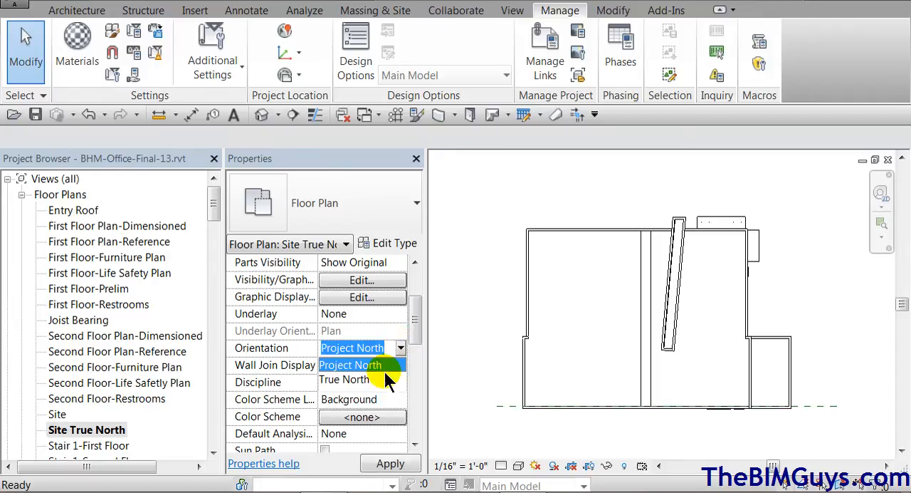
click(382, 375)
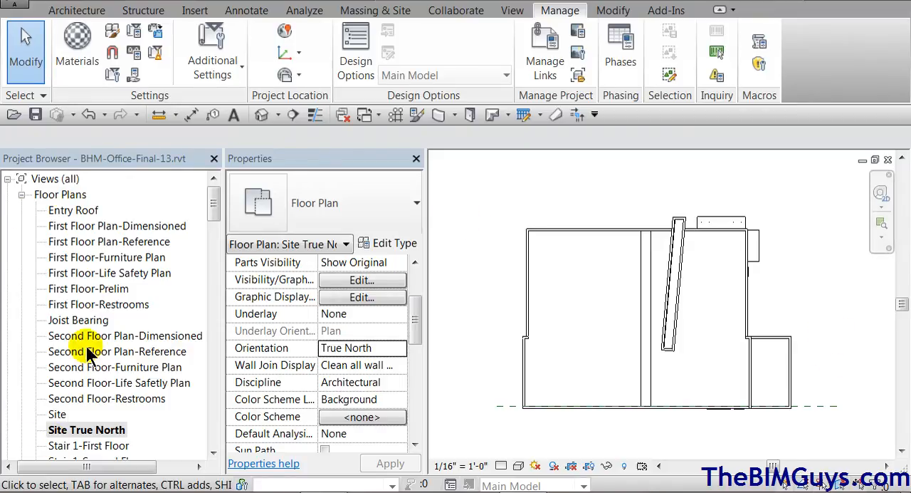
Rotate true north with an angle from project to true north of 23° 30' 00" East
click(298, 77)
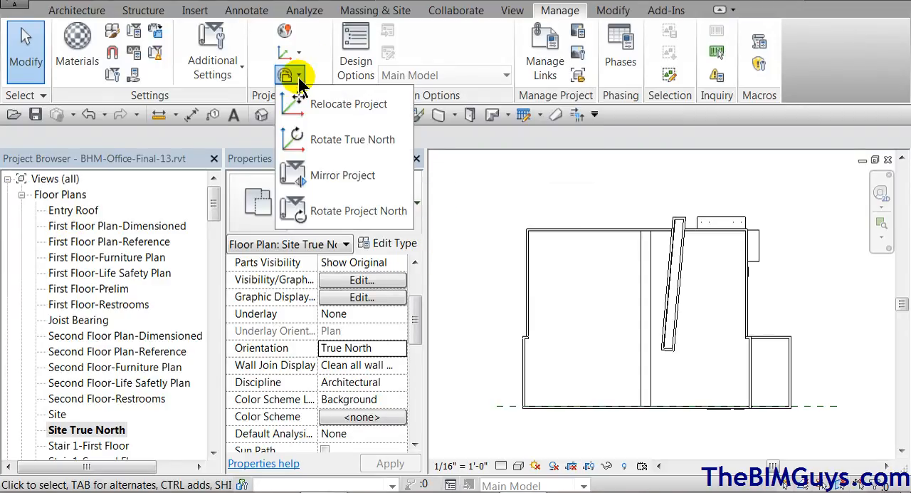
click(317, 143)
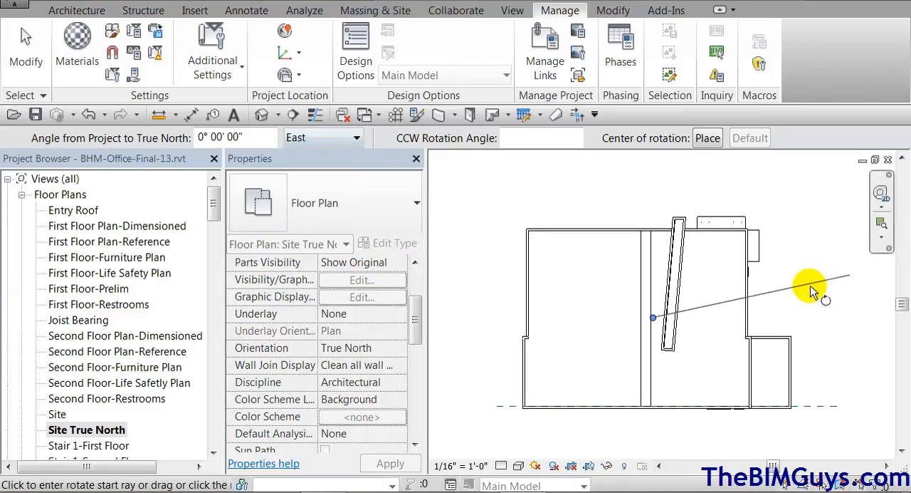
click(221, 135)
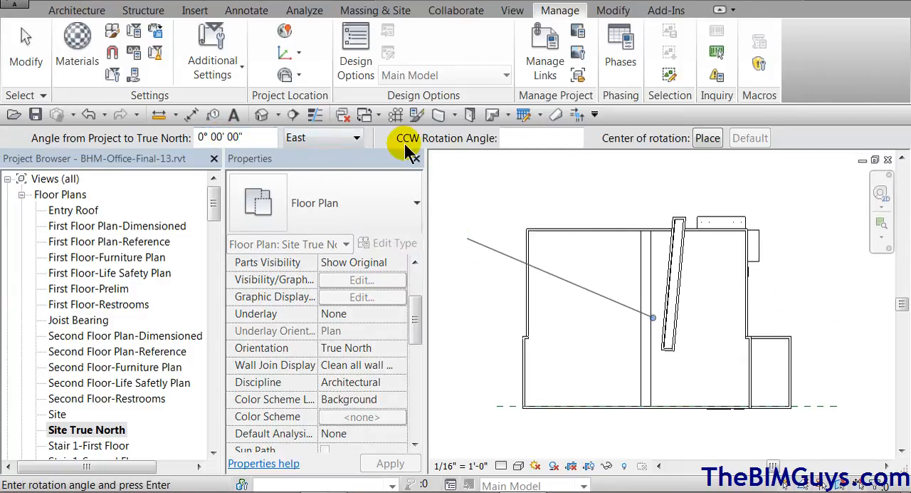
double_click(199, 137)
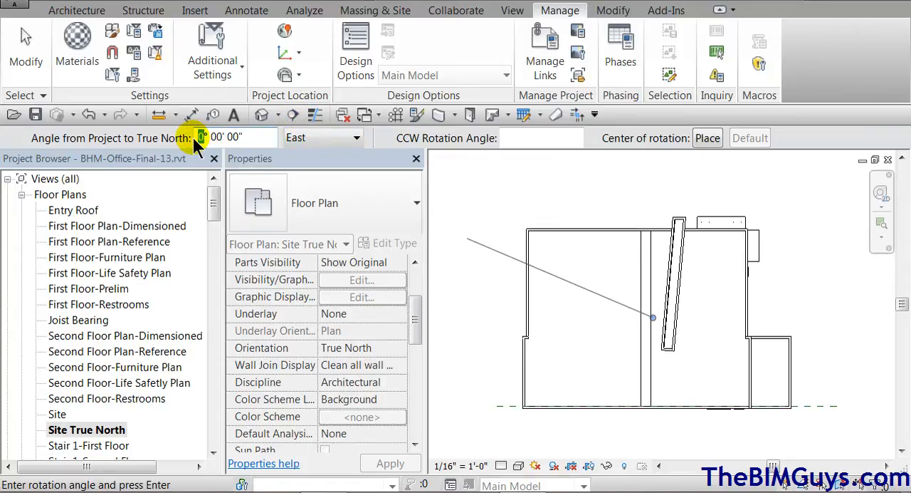
text(23)
drag(227, 141, 216, 142)
text(3)
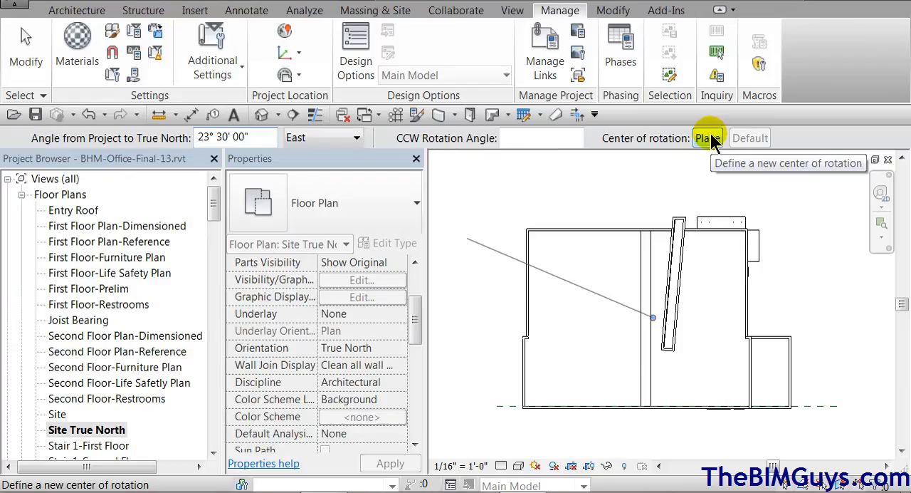
key(Return)
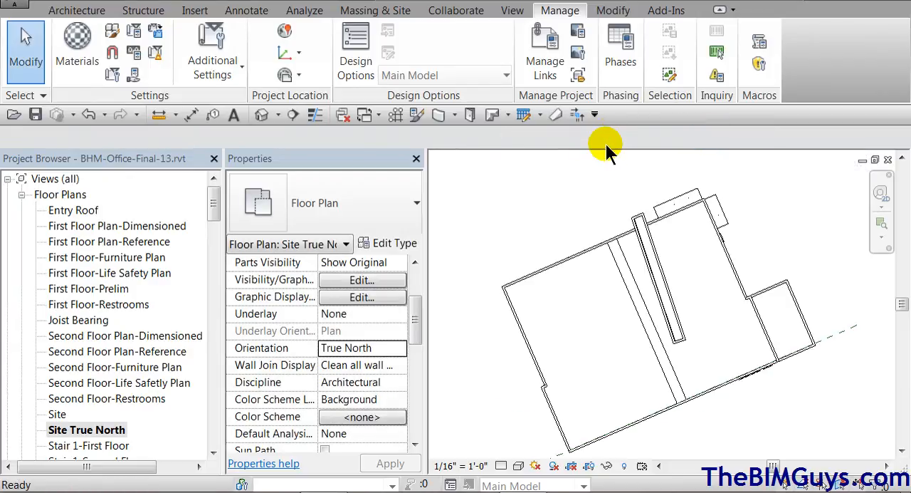
Turn on the sun path in the Site True North view, using the specified project location, date and time
scroll(552, 329, down, 3)
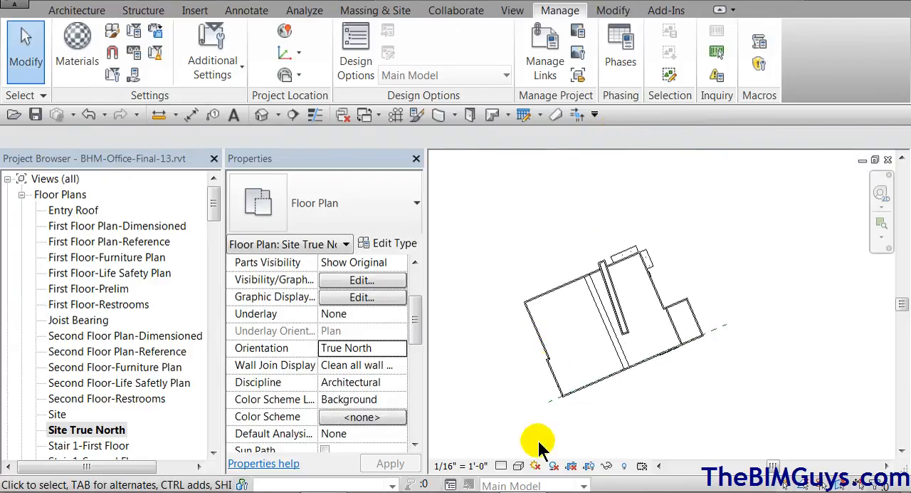
click(536, 466)
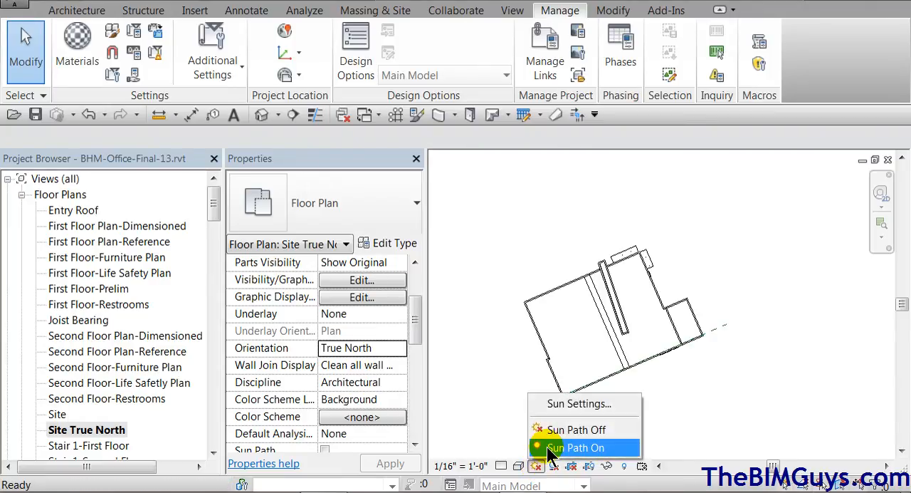
click(563, 447)
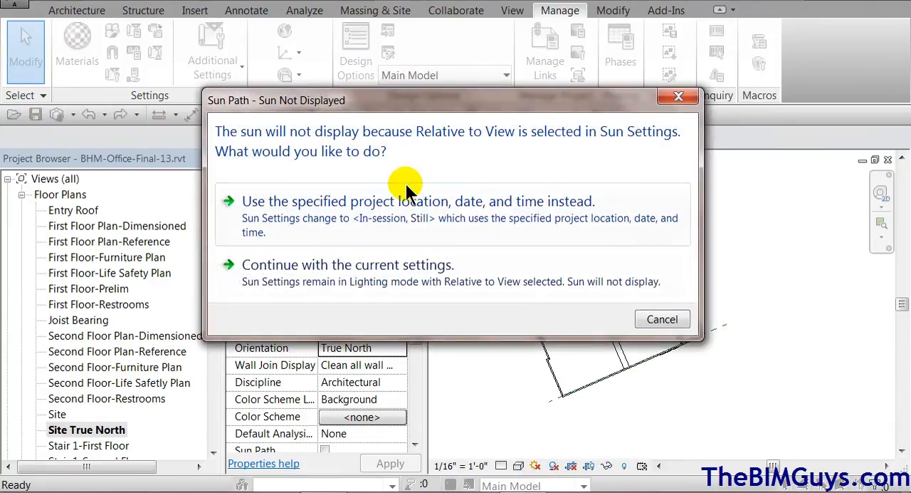
click(462, 212)
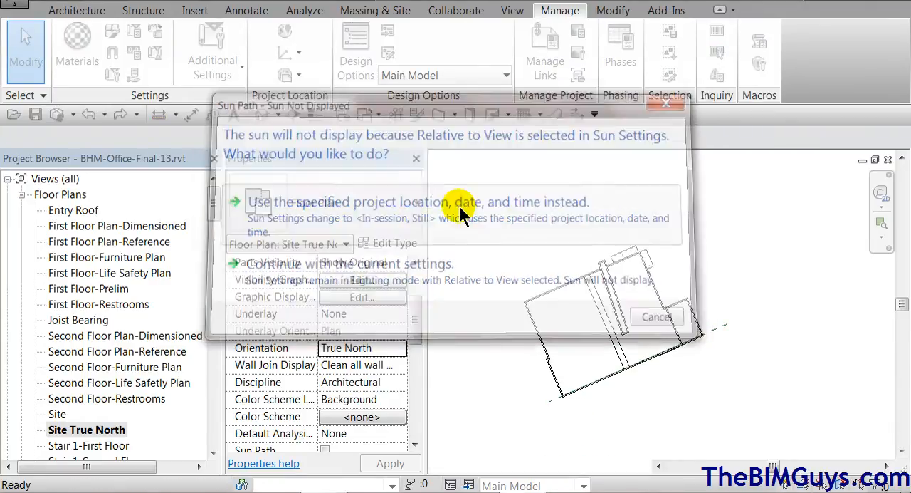
scroll(673, 390, down, 4)
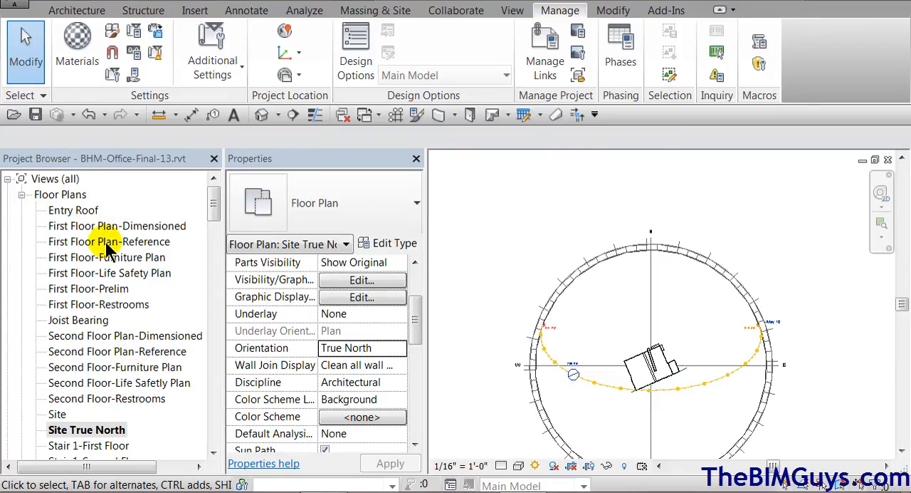
Look at the First Floor Plan-Reference view and reveal the hidden elements in the Site view
double_click(106, 242)
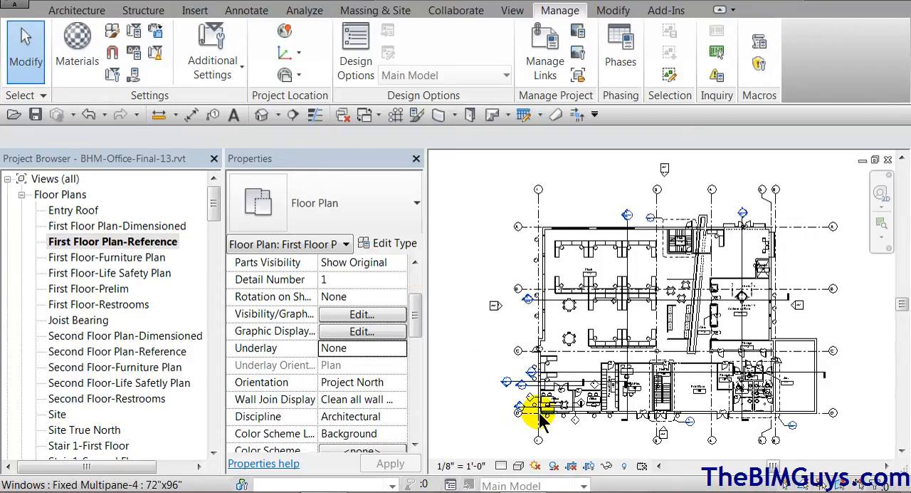
drag(210, 207, 210, 220)
double_click(55, 351)
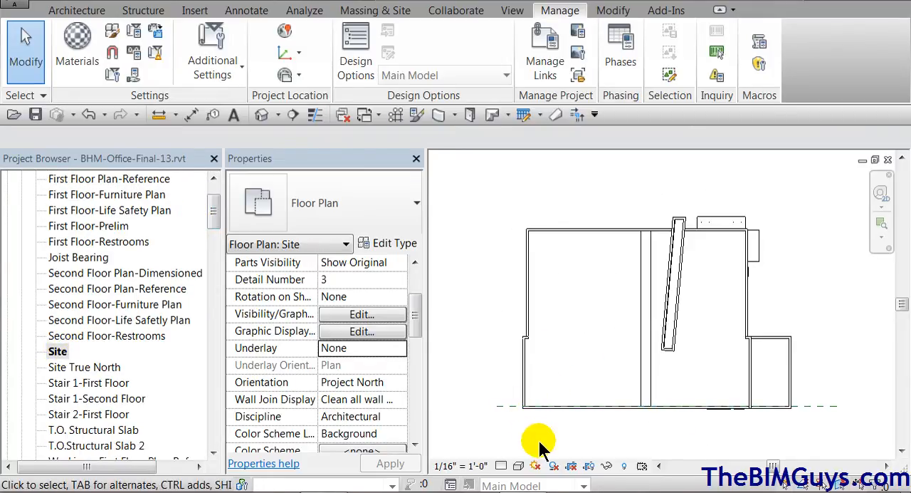
click(624, 467)
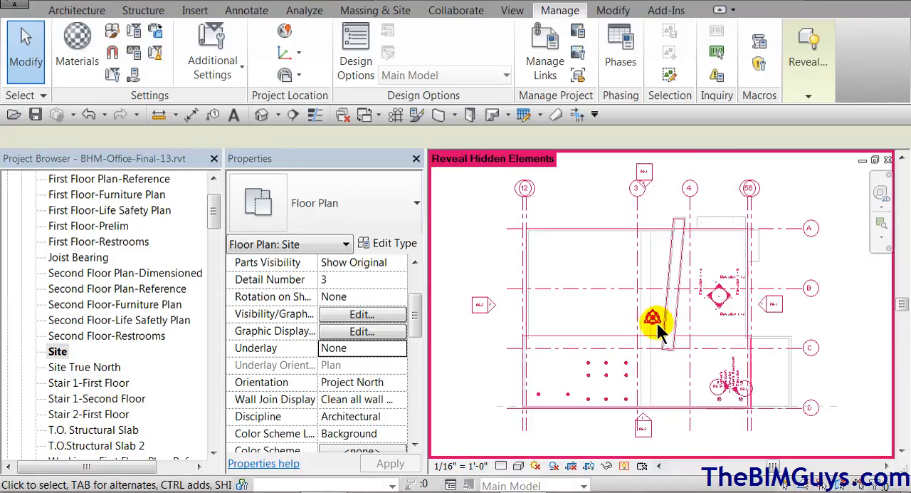
Turn off the hidden-element display in the Site view and make the Site subcategories Project Base Point and Survey Point visible
click(624, 466)
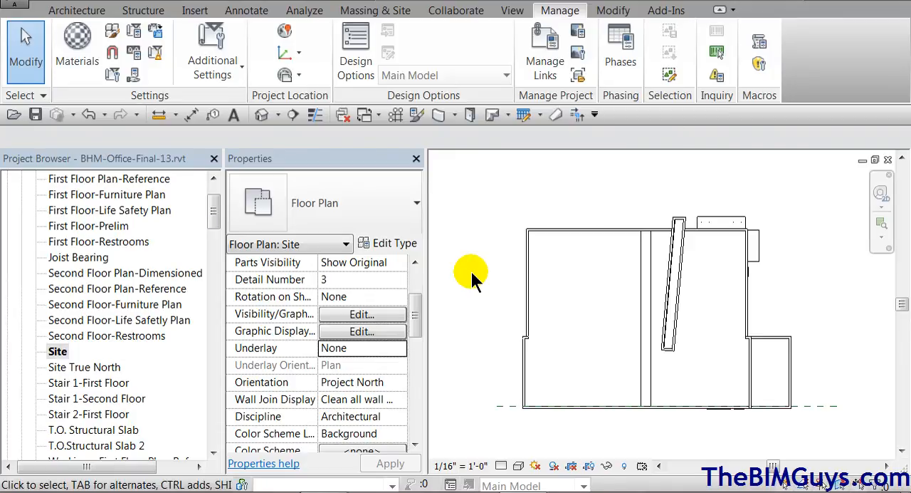
key(v)
key(g)
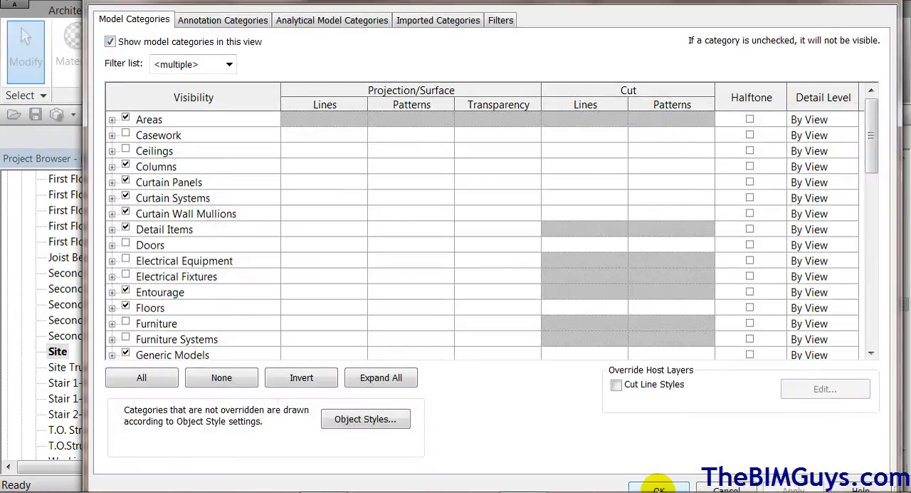
drag(869, 173, 863, 285)
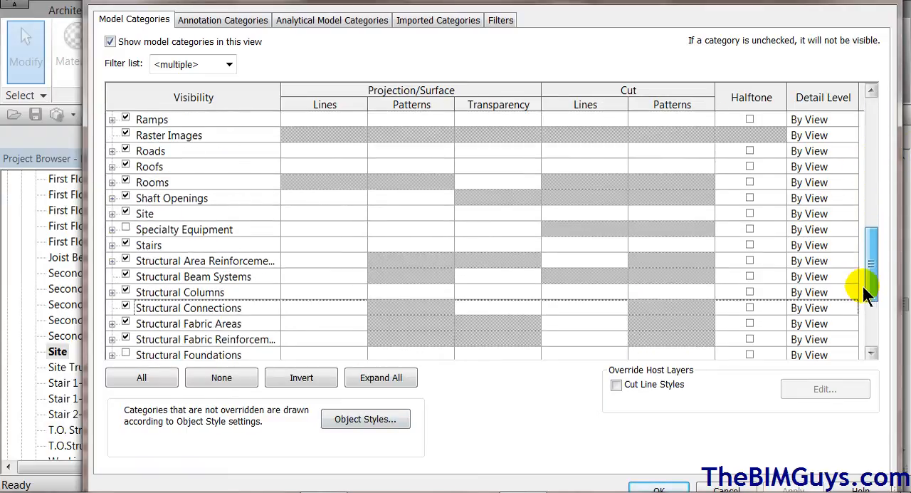
click(111, 214)
click(140, 274)
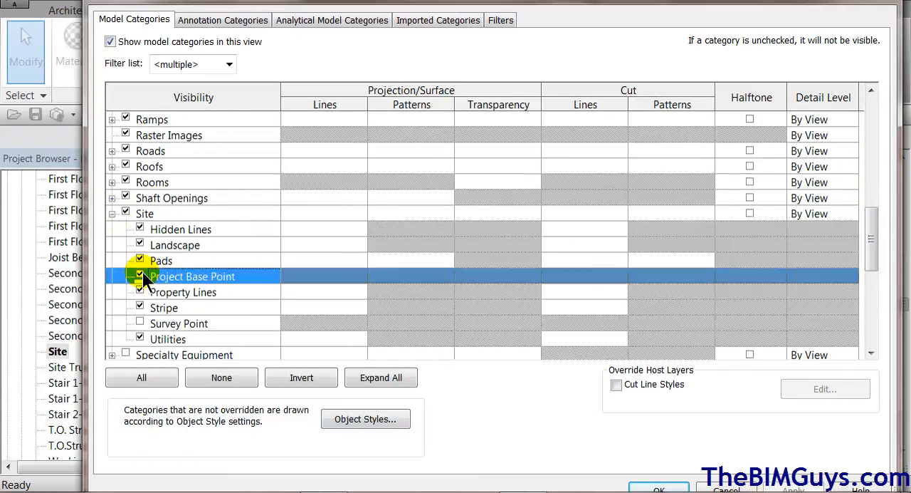
click(140, 322)
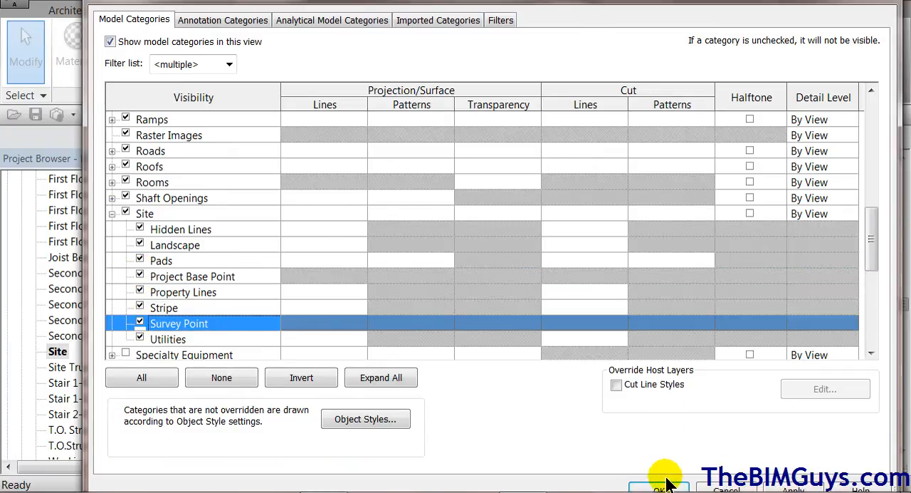
click(663, 486)
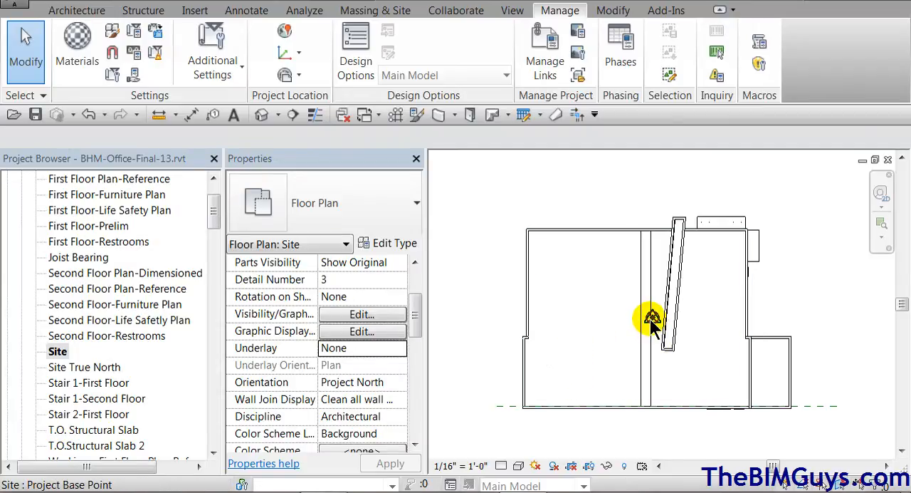
Change the project base point's clip state and move the point onto the lower-left exterior corner of the building
click(652, 320)
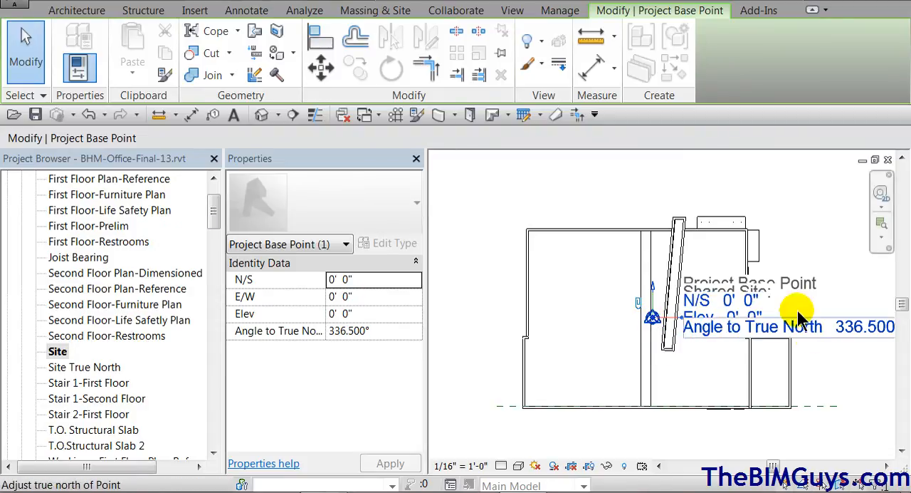
click(639, 305)
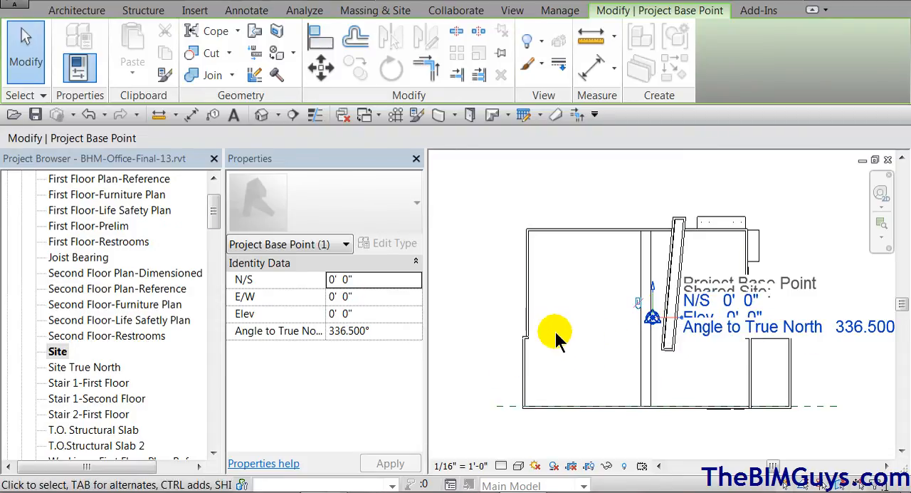
click(321, 68)
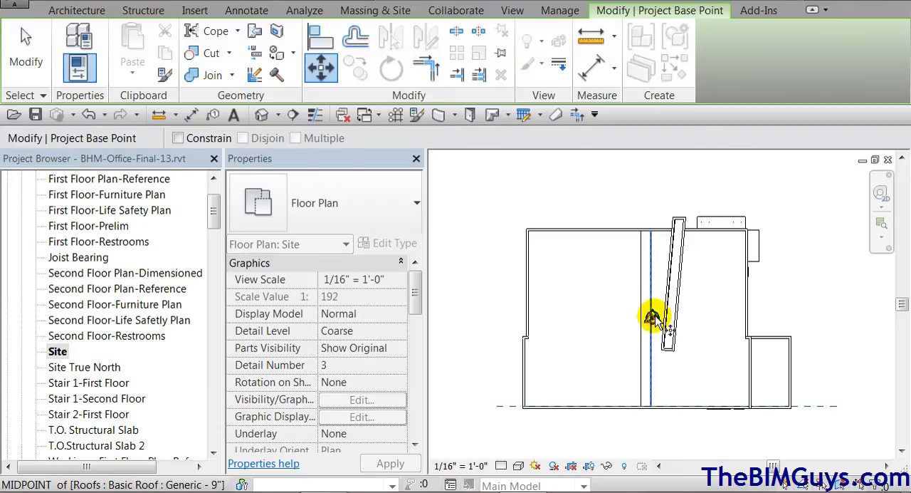
scroll(652, 320, up, 5)
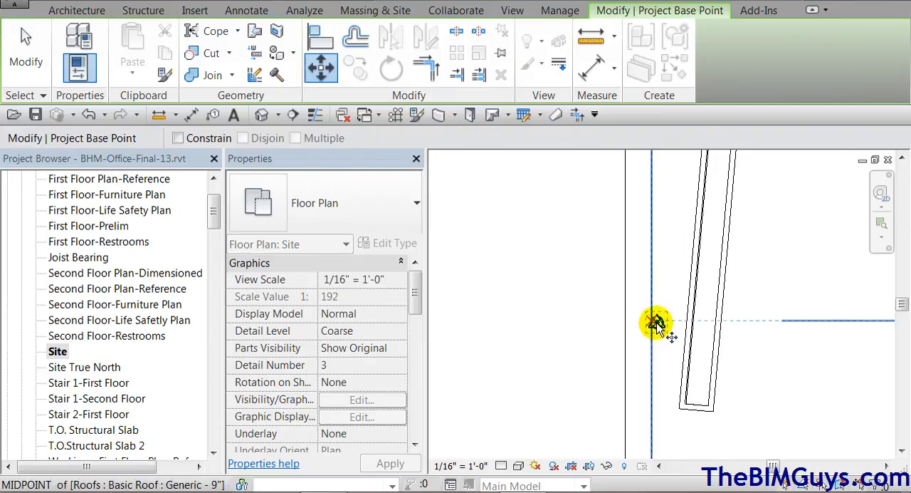
click(658, 321)
middle_drag(599, 383, 870, 212)
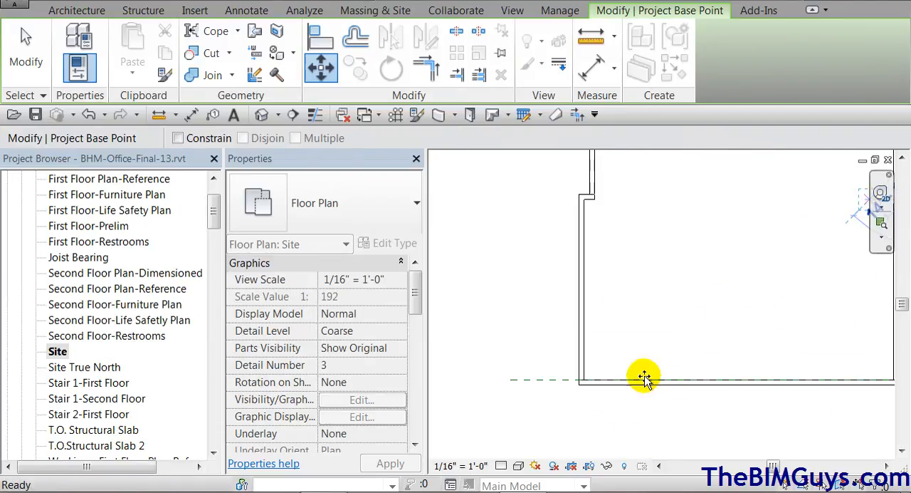
click(580, 383)
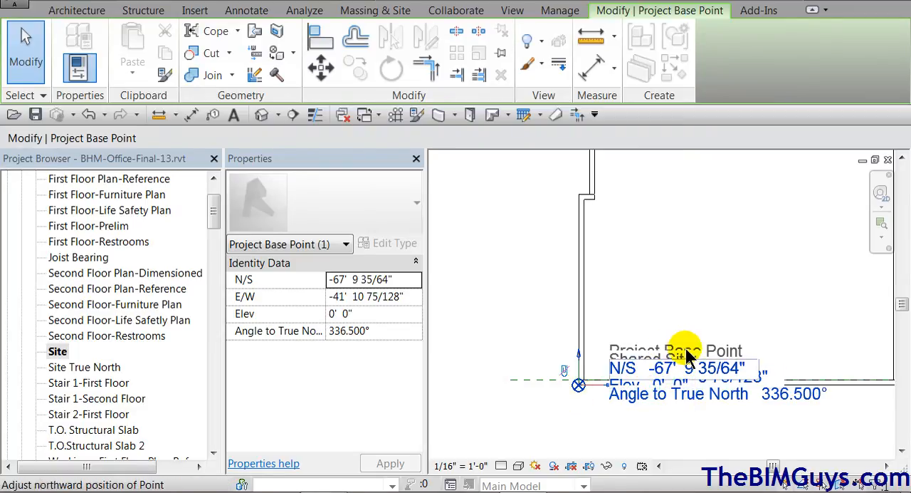
Move the survey point just outside the building's lower-left corner, about 24' N/S and 12' E/W from the project base point in shared coordinates
middle_drag(742, 306, 656, 413)
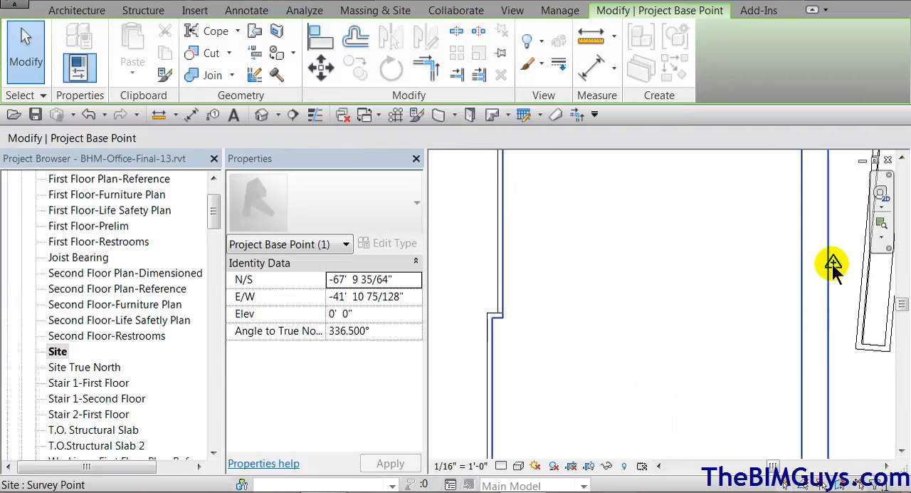
click(834, 264)
scroll(669, 357, down, 5)
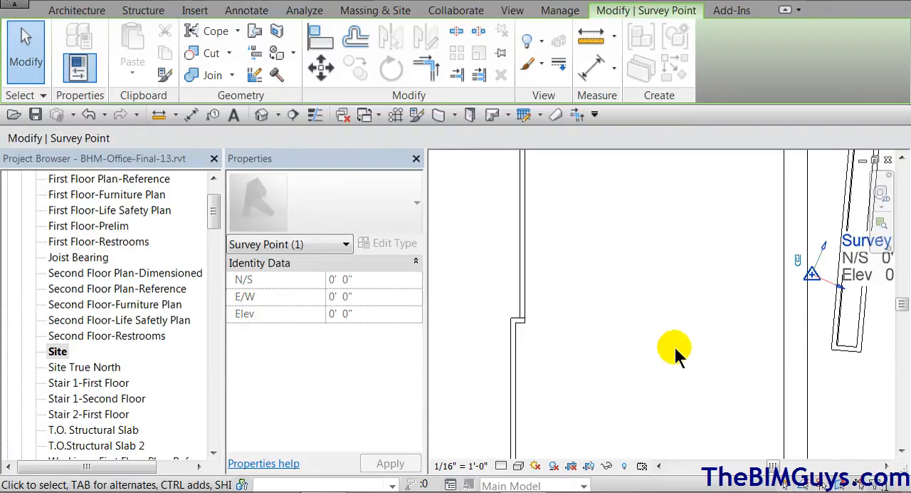
middle_drag(672, 345, 729, 283)
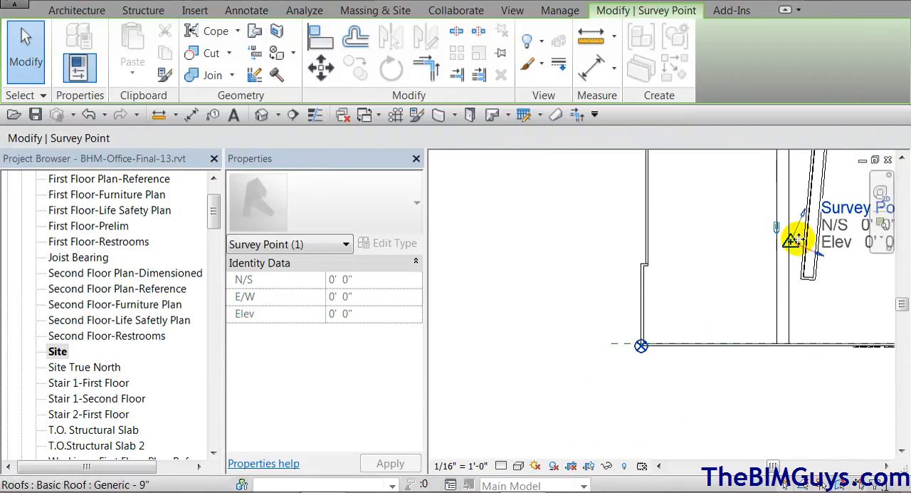
drag(790, 242, 592, 384)
click(748, 406)
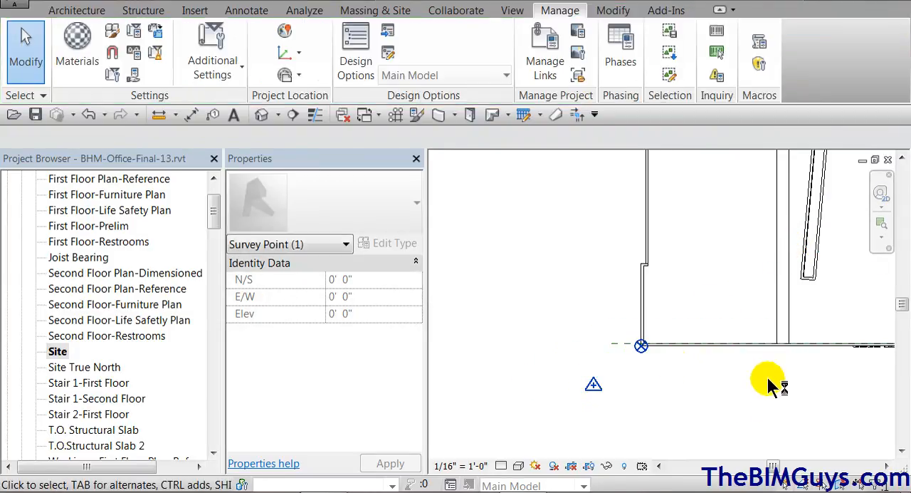
Check the N/S, E/W and elevation coordinates of the project base point and the survey point
click(642, 346)
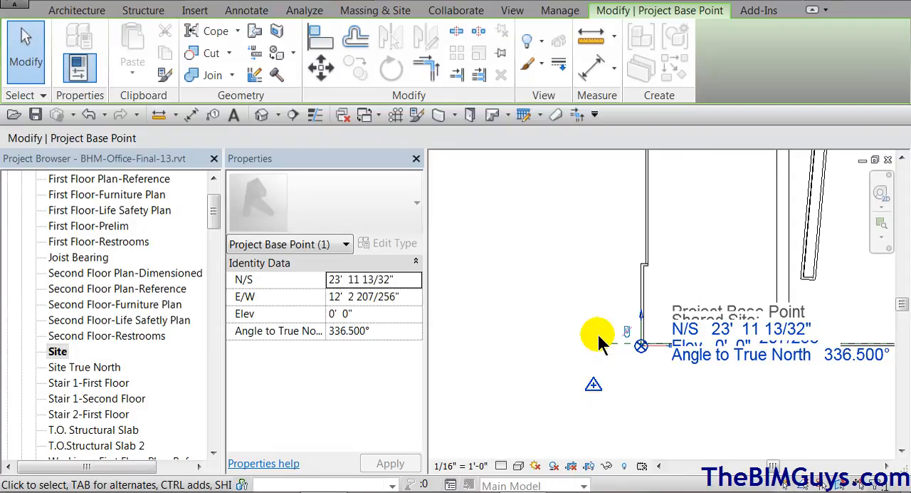
click(548, 308)
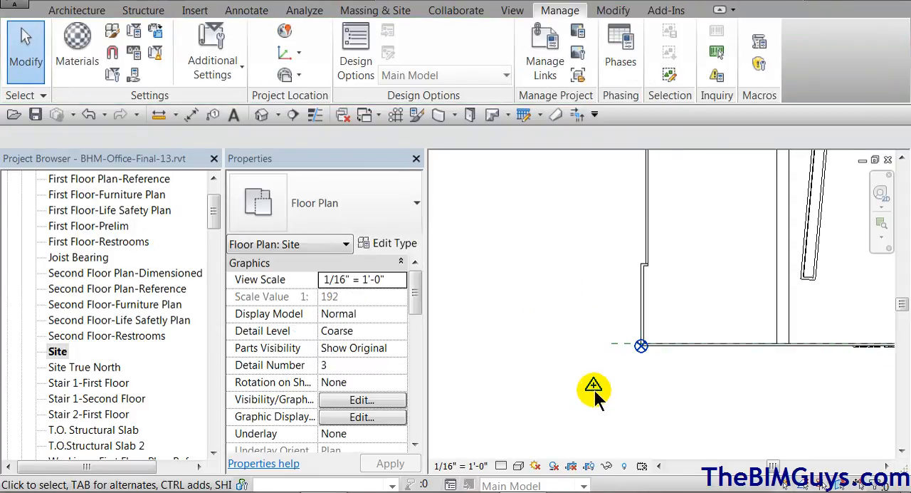
click(594, 388)
click(696, 425)
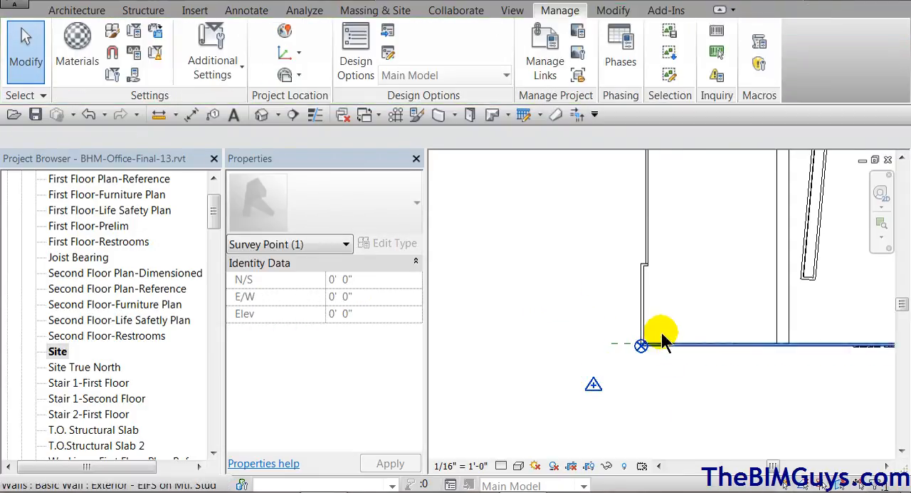
click(641, 345)
click(643, 378)
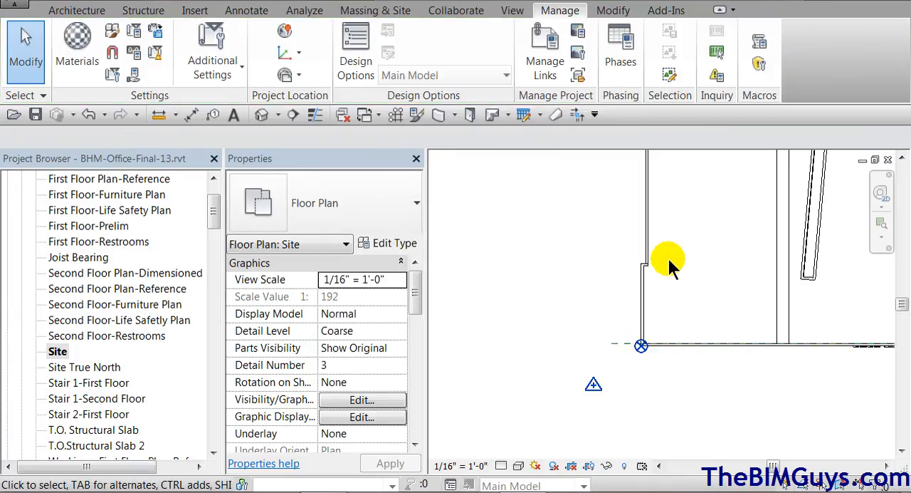
Place a horizontal spot coordinate with leader and shoulder on the outer corner of the jog in the building's left exterior wall
click(269, 17)
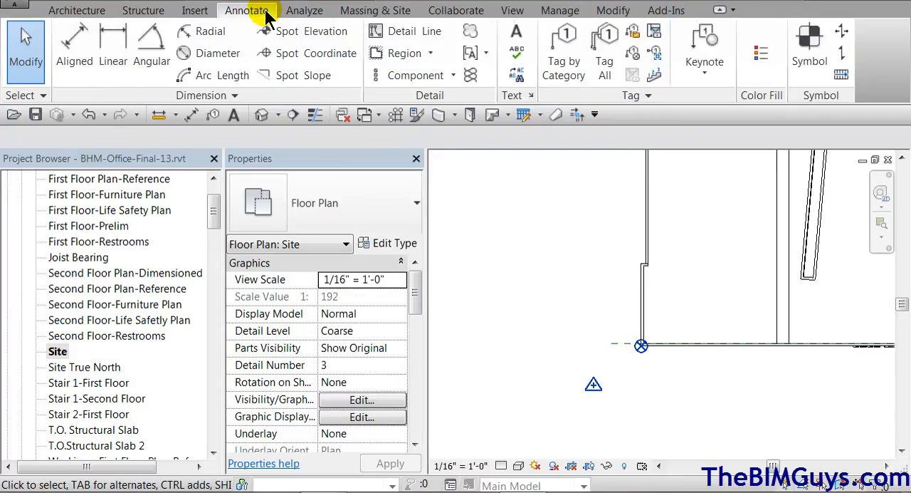
click(313, 54)
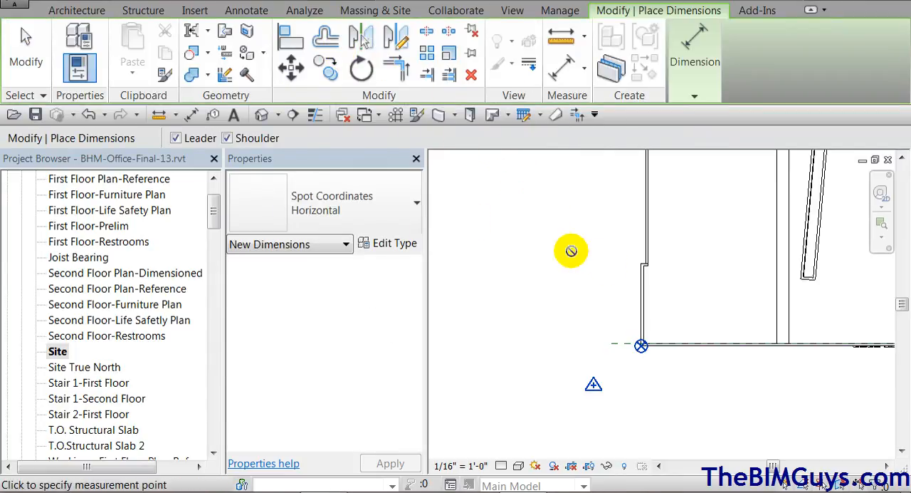
click(642, 261)
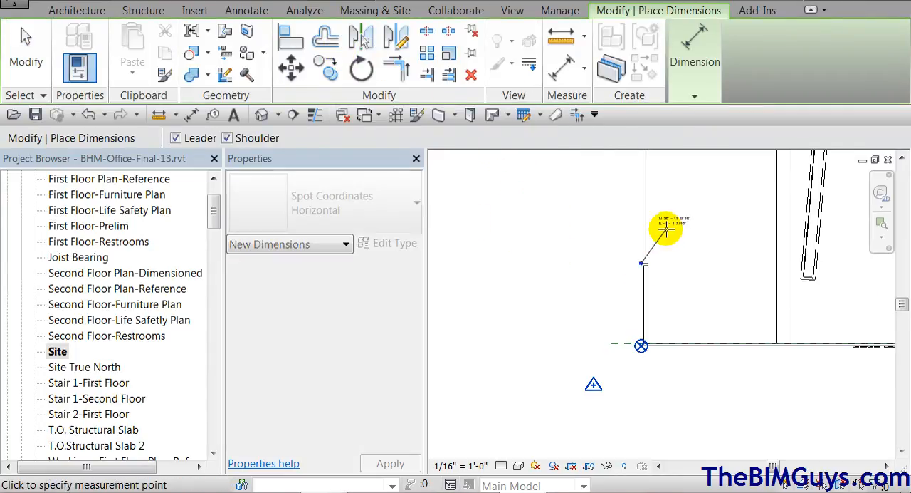
click(685, 228)
scroll(666, 255, up, 2)
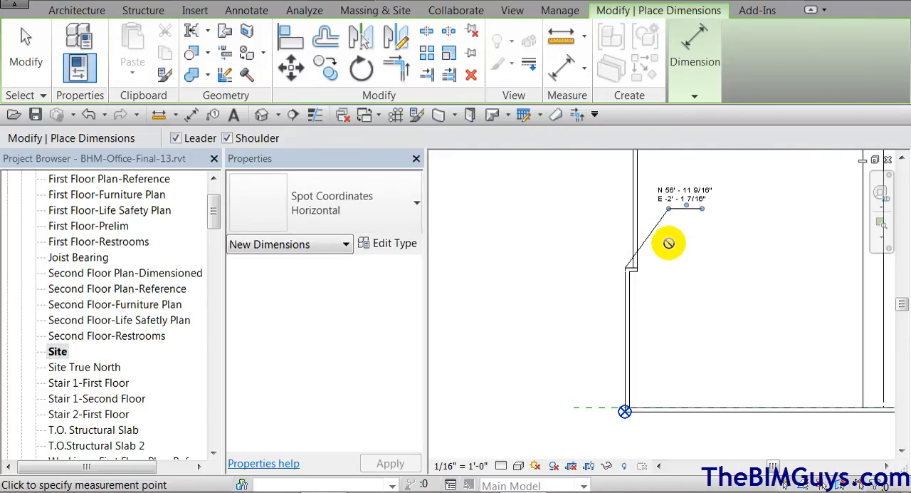
key(Escape)
key(Escape)
middle_drag(675, 318, 724, 307)
scroll(709, 299, down, 2)
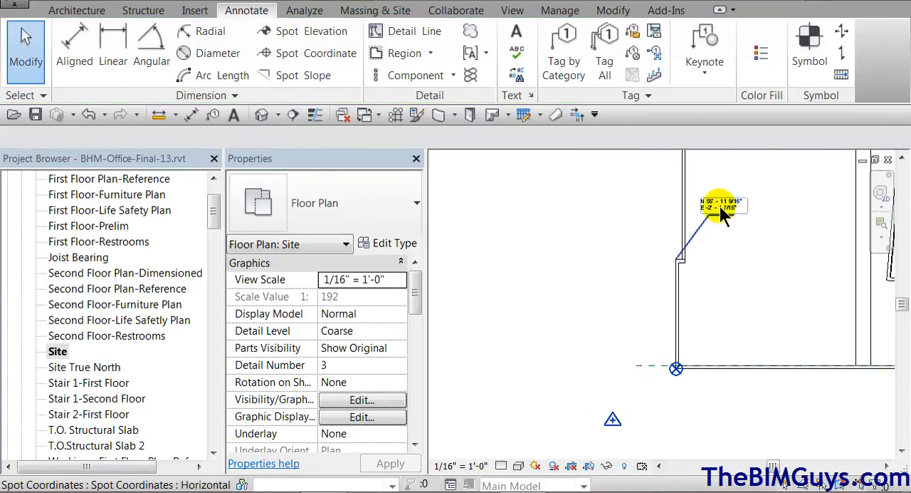
Inspect the survey point, then reveal hidden elements in the Site True North view to compare both points there
click(612, 422)
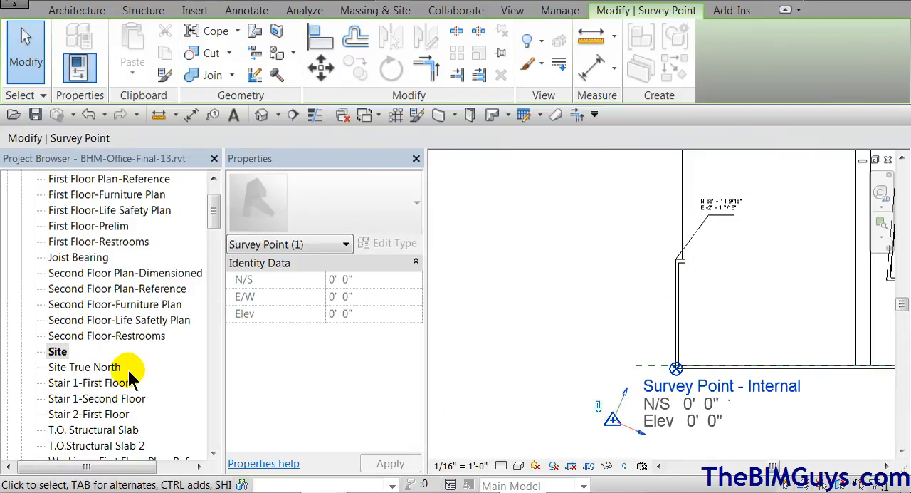
double_click(95, 369)
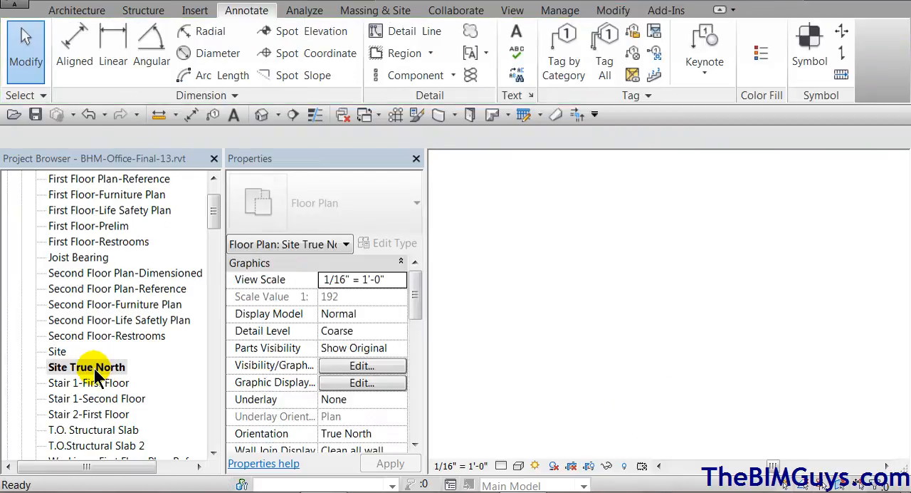
scroll(611, 403, up, 4)
middle_drag(620, 413, 645, 256)
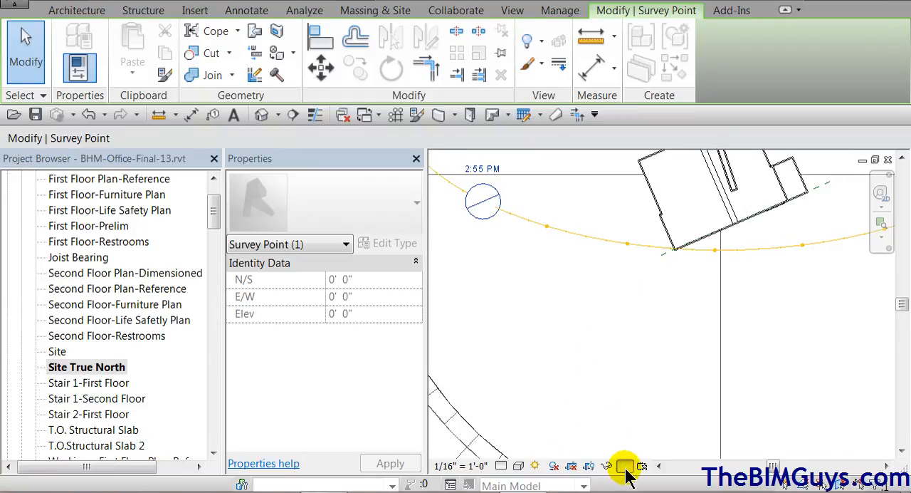
click(625, 466)
click(659, 295)
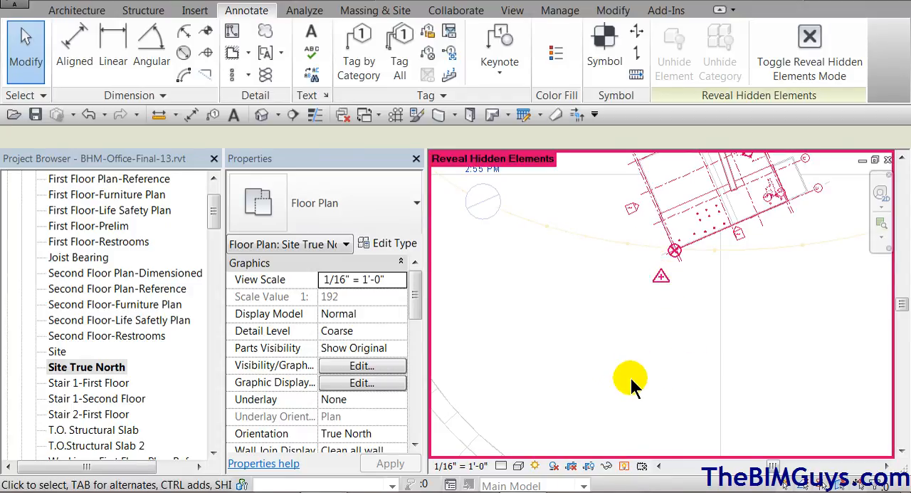
middle_drag(632, 379, 621, 458)
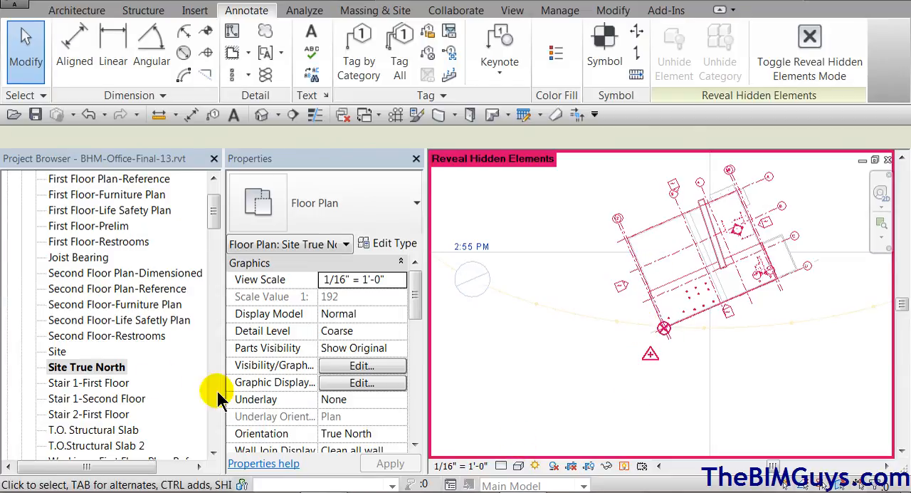
In the Site view, duplicate the Horizontal type of the spot coordinate at the wall jog under the name "building coords"
double_click(57, 352)
scroll(722, 199, up, 3)
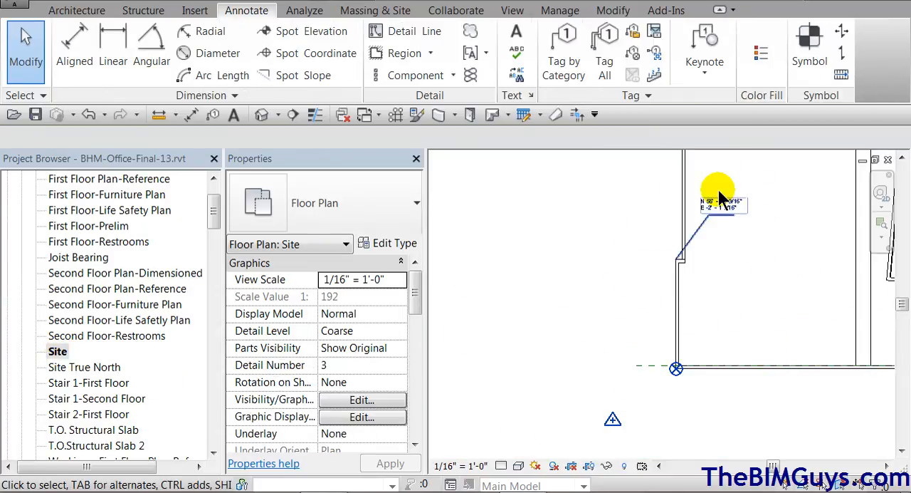
middle_drag(711, 255, 742, 183)
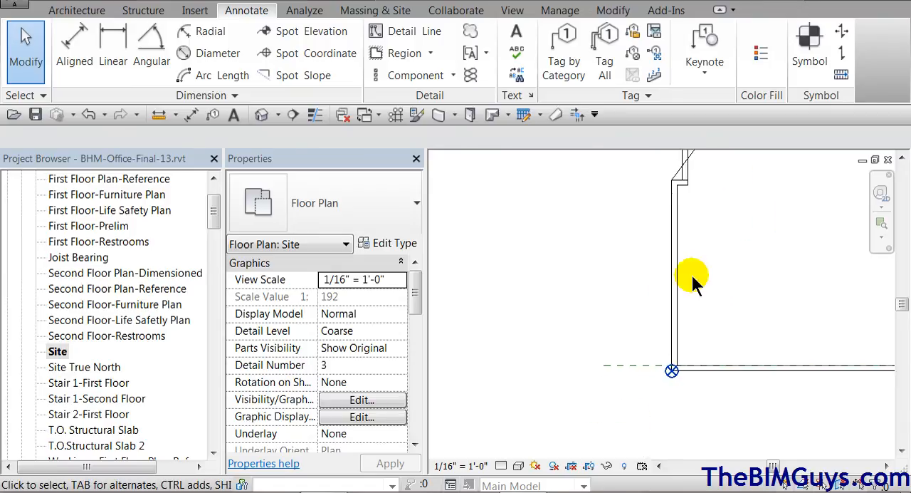
mouse_move(592, 418)
middle_down()
mouse_move(668, 289)
mouse_move(581, 410)
middle_up()
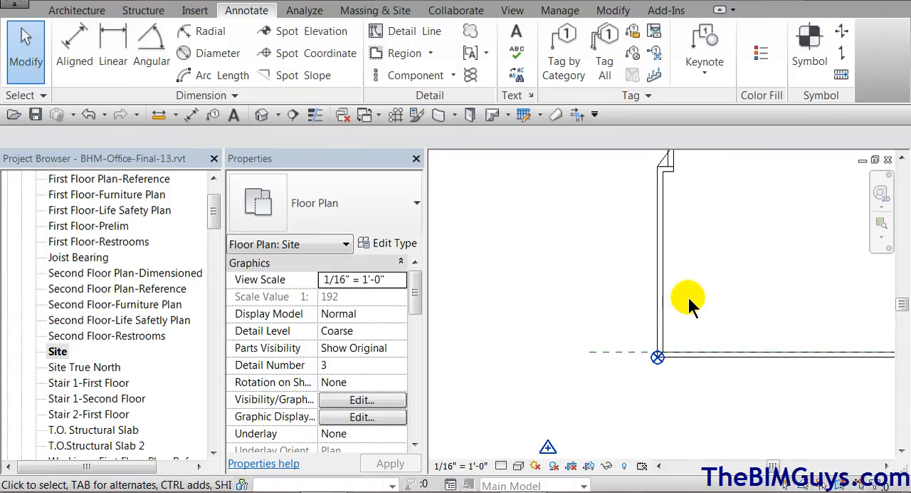
scroll(696, 283, down, 1)
middle_drag(708, 215, 692, 265)
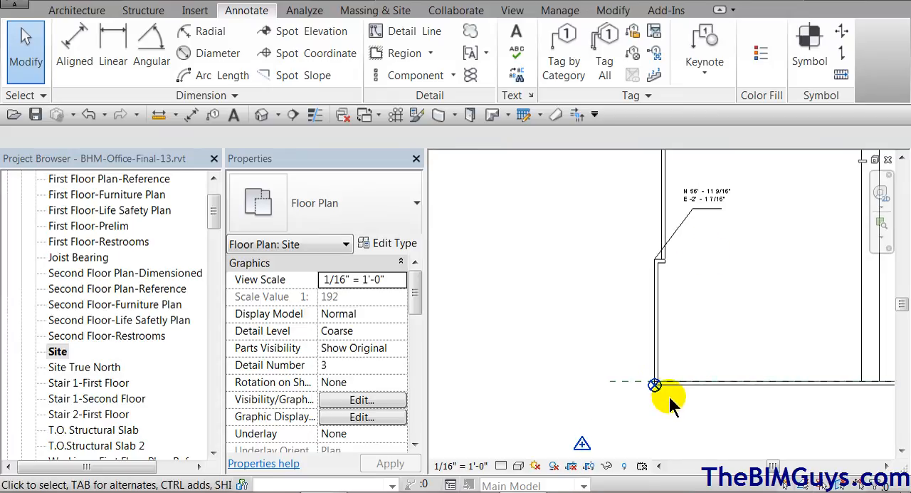
click(707, 204)
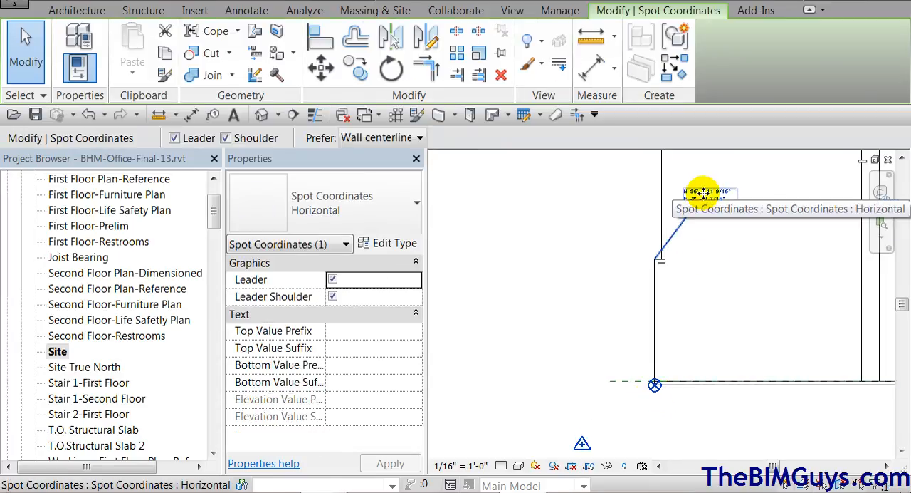
click(388, 242)
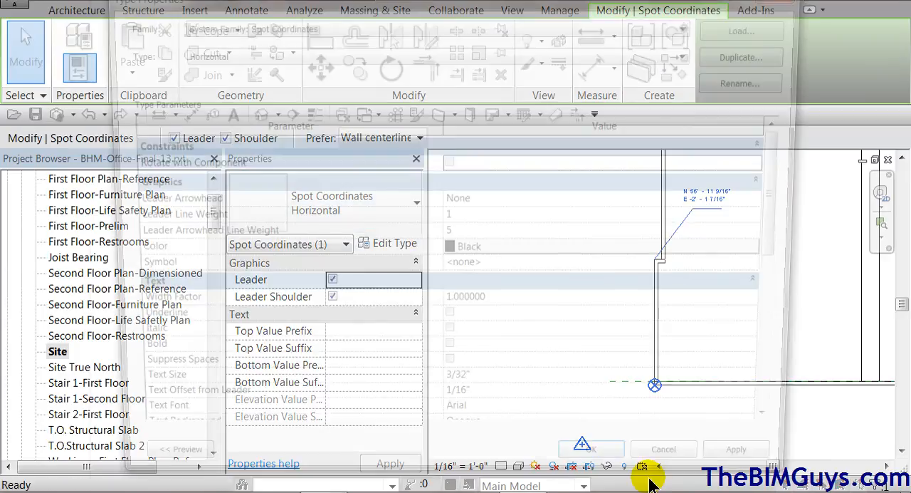
click(755, 52)
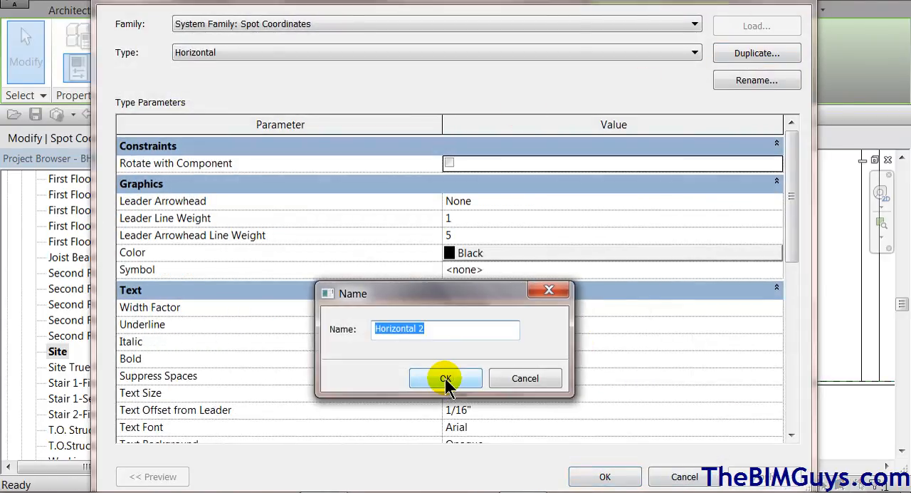
text(building c)
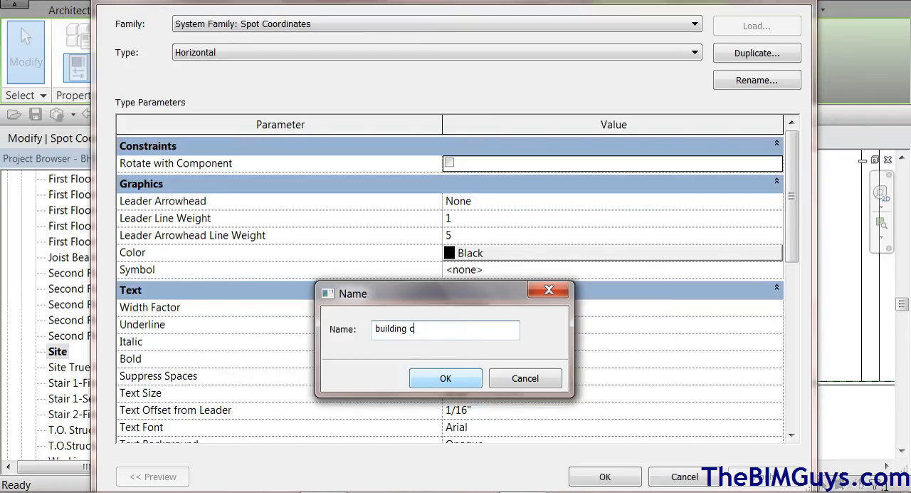
text(oords)
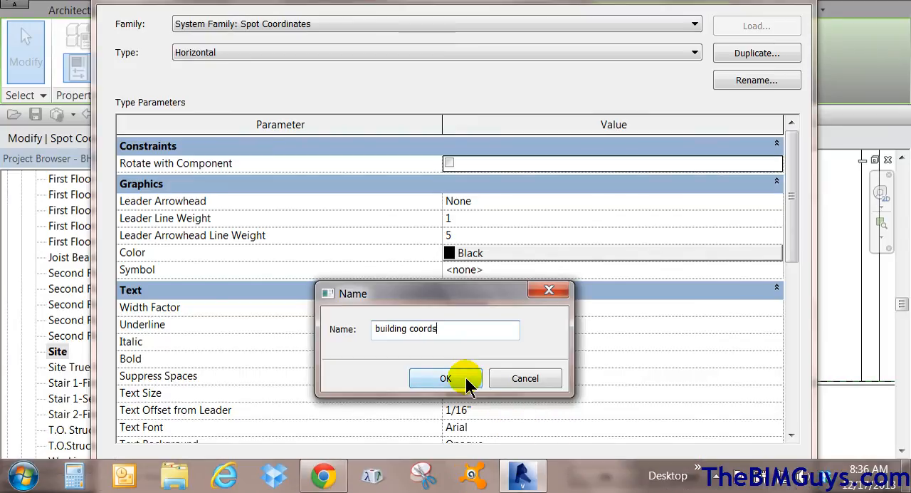
click(462, 378)
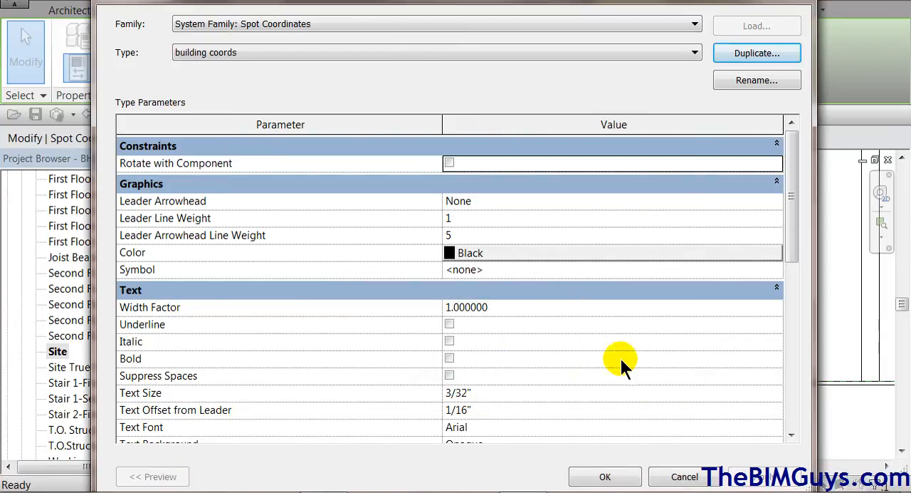
Set the coordinate origin of the building coords type to Project Base Point and apply the type changes
drag(792, 226, 810, 376)
click(586, 332)
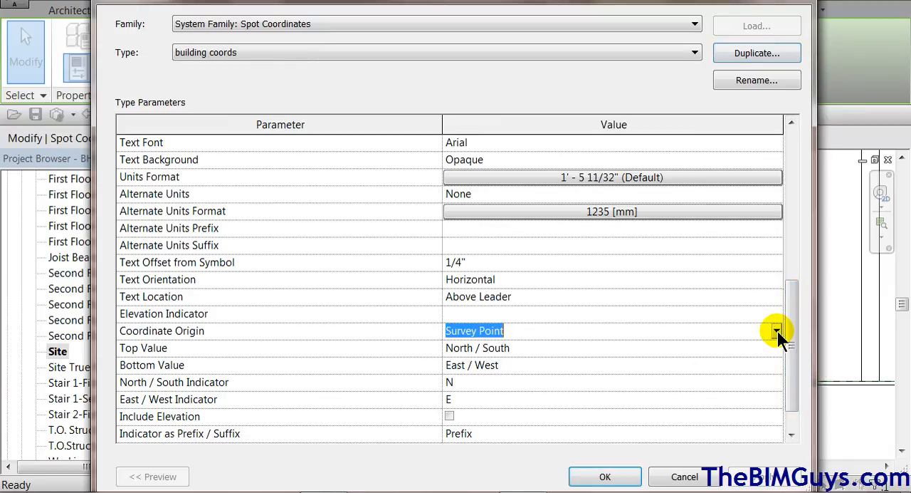
click(777, 331)
click(545, 349)
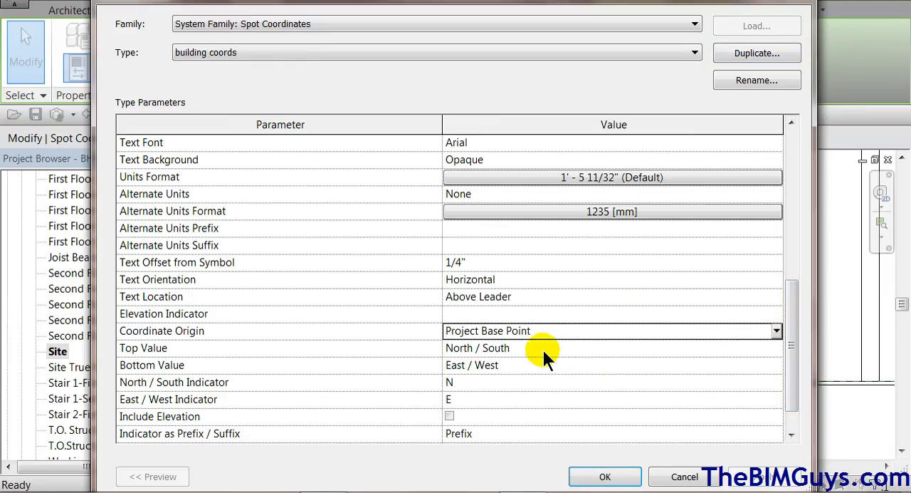
click(605, 476)
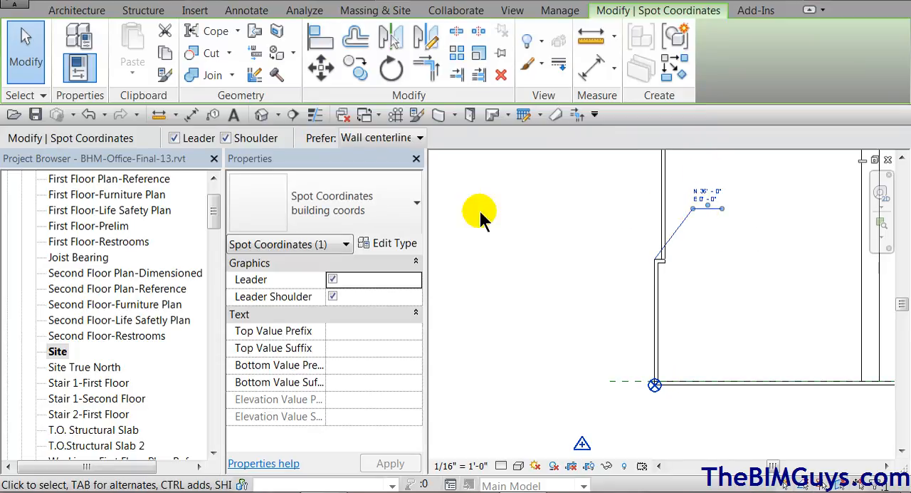
Place a building coords spot coordinate with leader and shoulder on the building's lower-left wall corner at the project base point
click(257, 16)
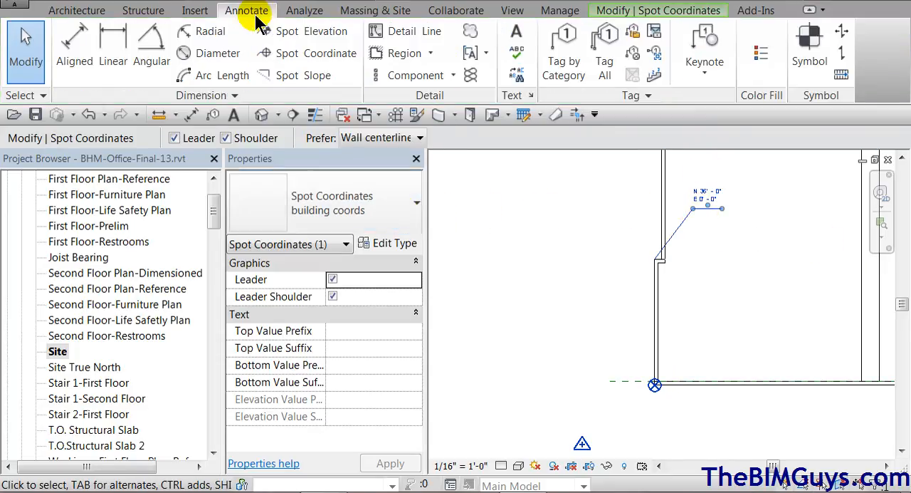
click(293, 51)
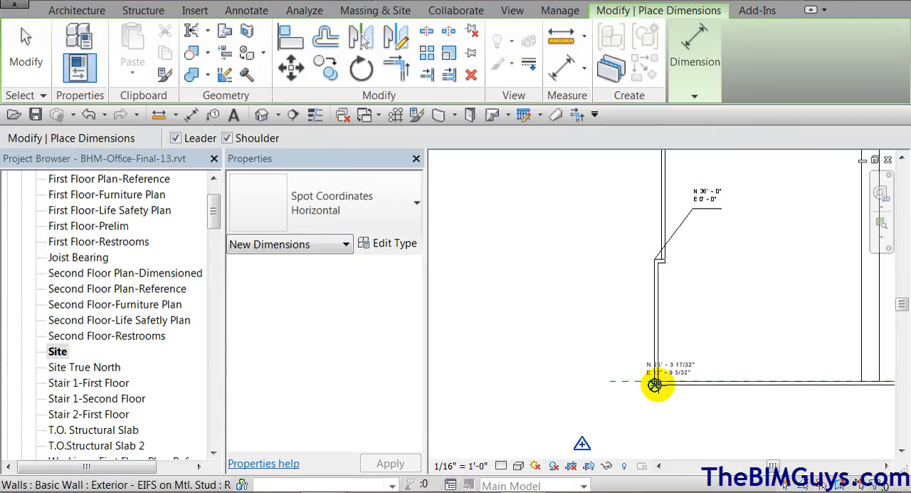
click(407, 204)
click(409, 269)
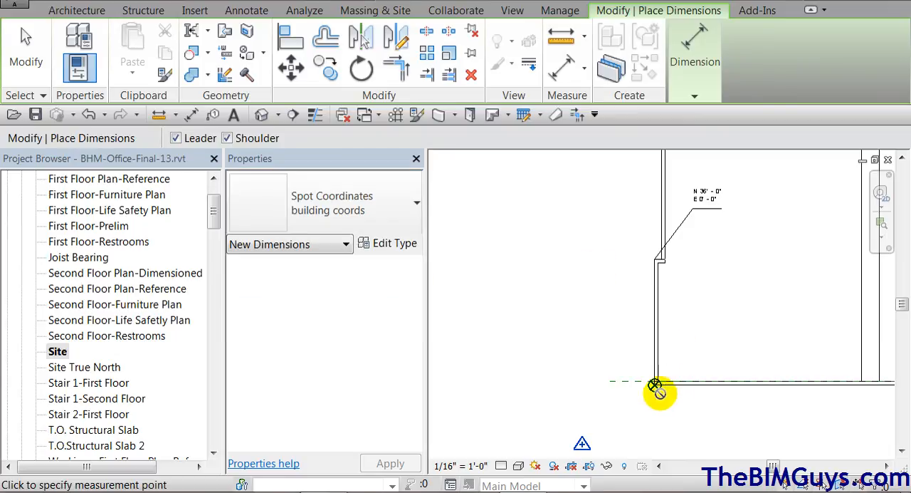
scroll(653, 385, up, 4)
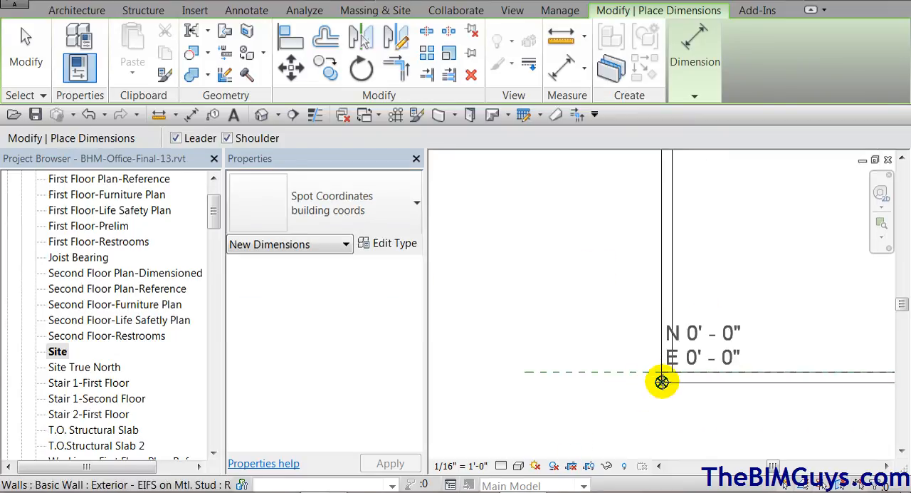
click(662, 382)
click(712, 284)
click(770, 282)
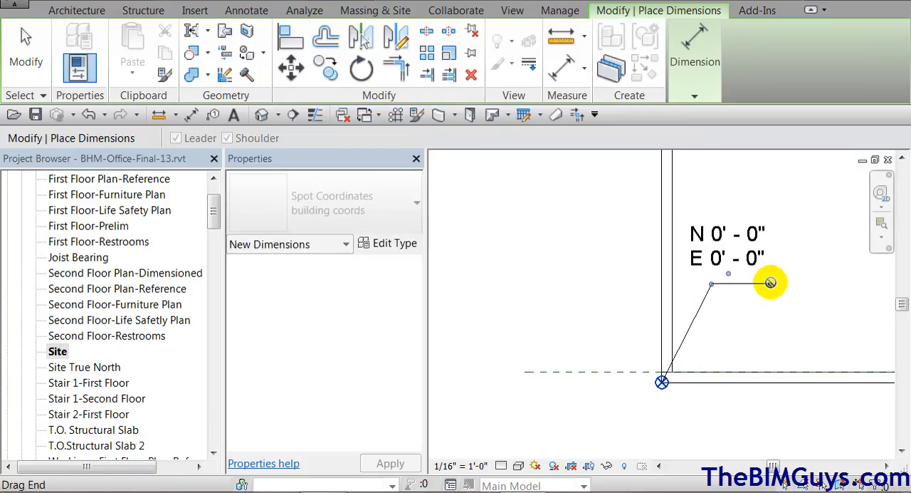
key(Escape)
key(Escape)
Inspect the project base point's shared coordinates and angle to true north in the Site view
scroll(582, 372, down, 2)
mouse_move(553, 376)
middle_down()
mouse_move(543, 409)
mouse_move(590, 374)
middle_up()
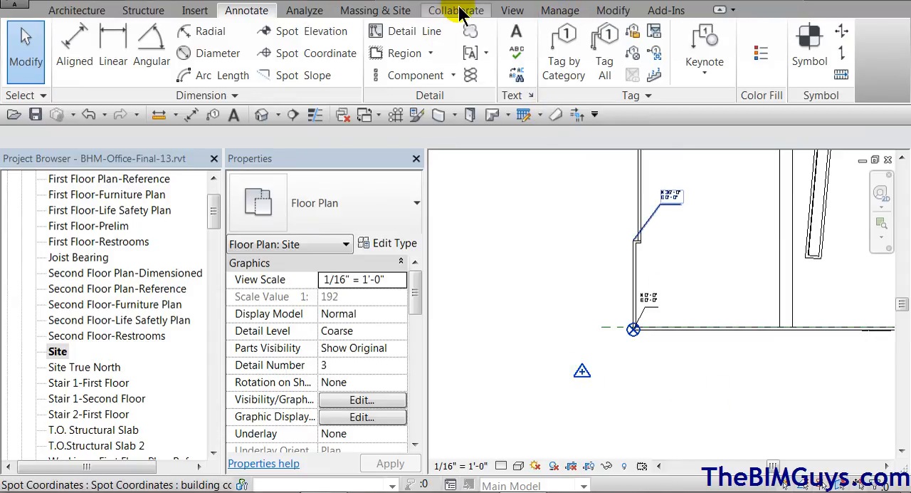
click(561, 11)
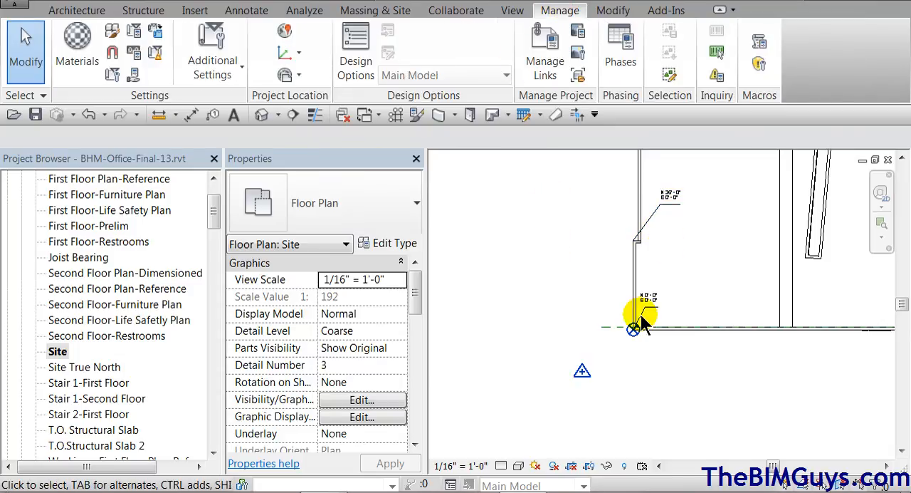
scroll(588, 370, up, 1)
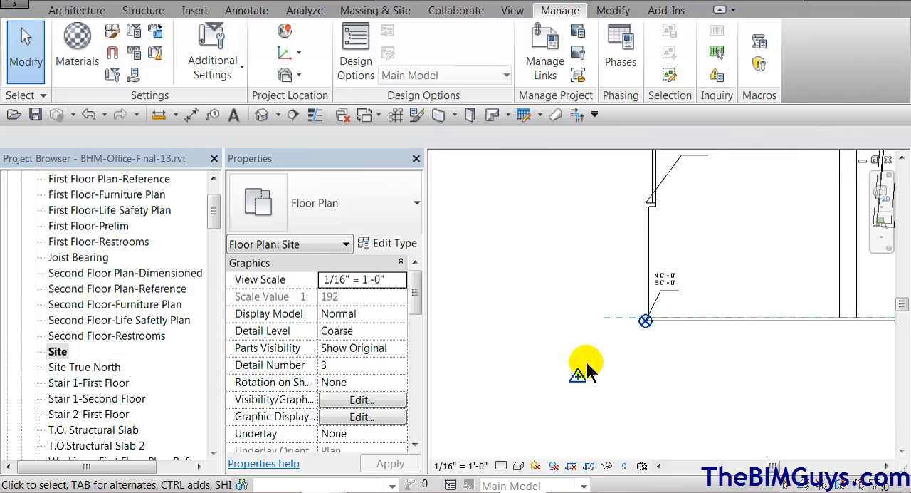
click(646, 324)
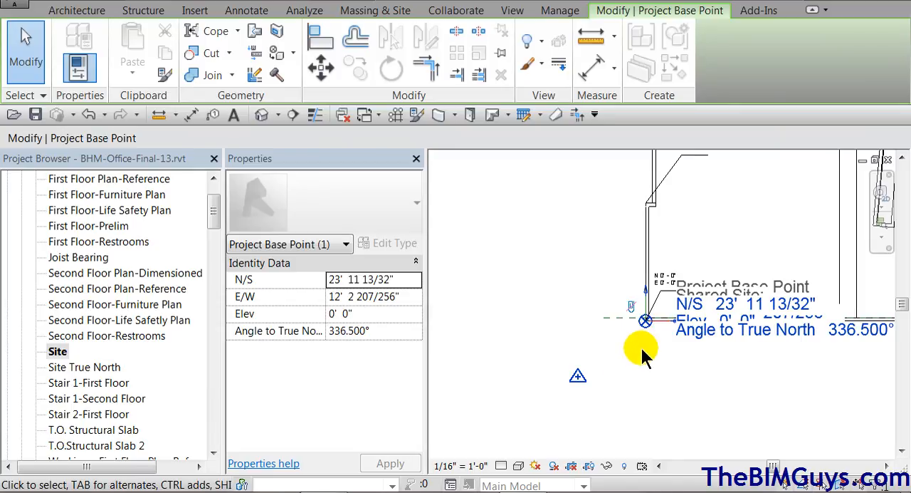
click(652, 383)
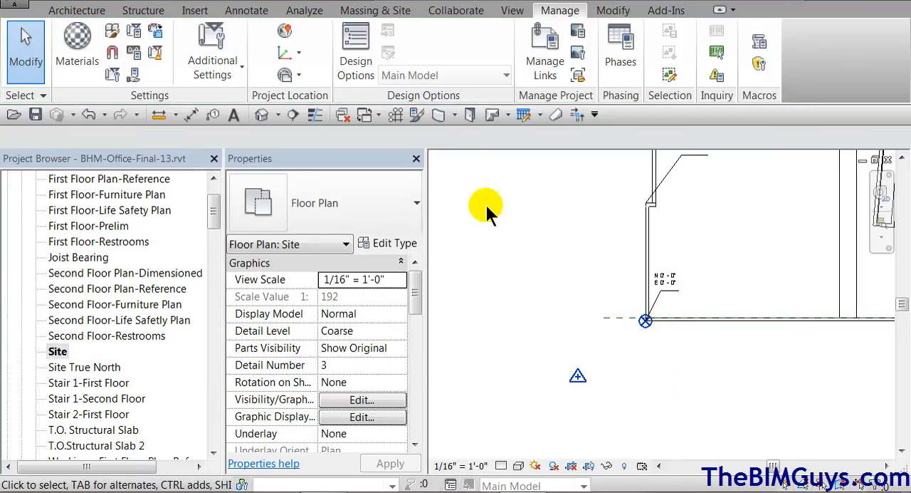
Specify shared coordinates at the building's lower-left wall corner as East/West 345678' 0" and North/South 567890
click(300, 57)
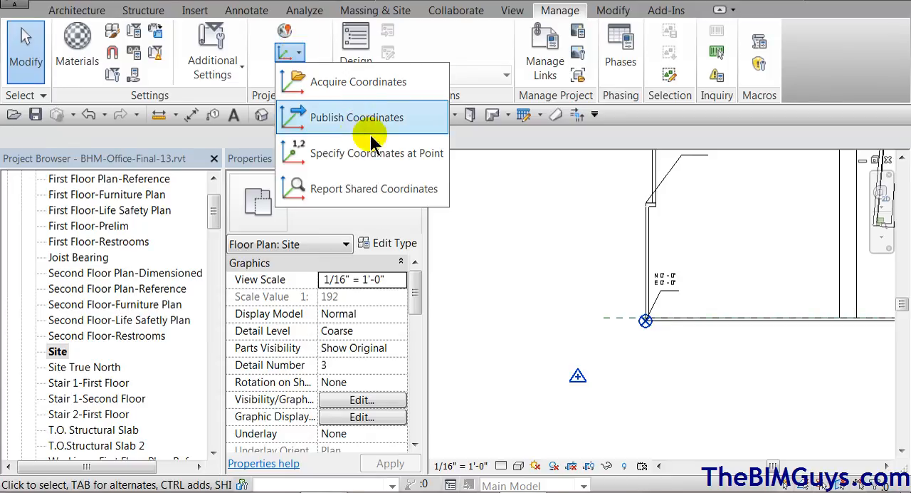
click(374, 189)
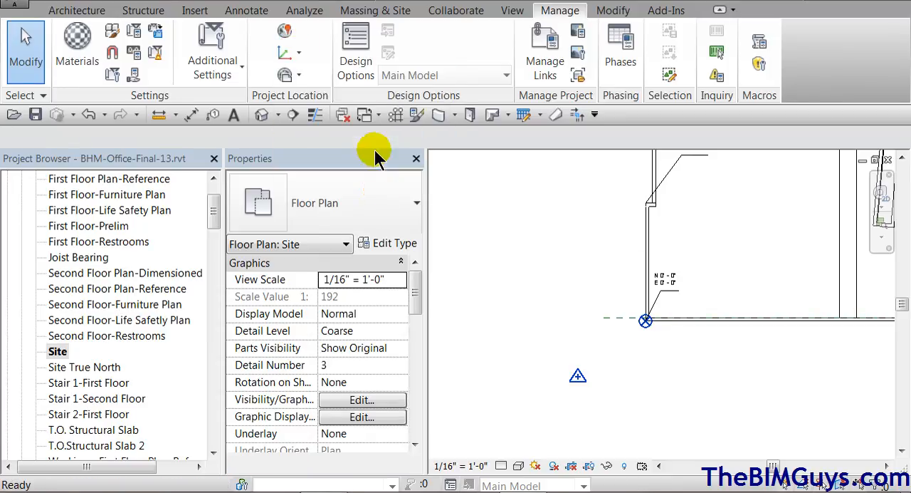
click(645, 320)
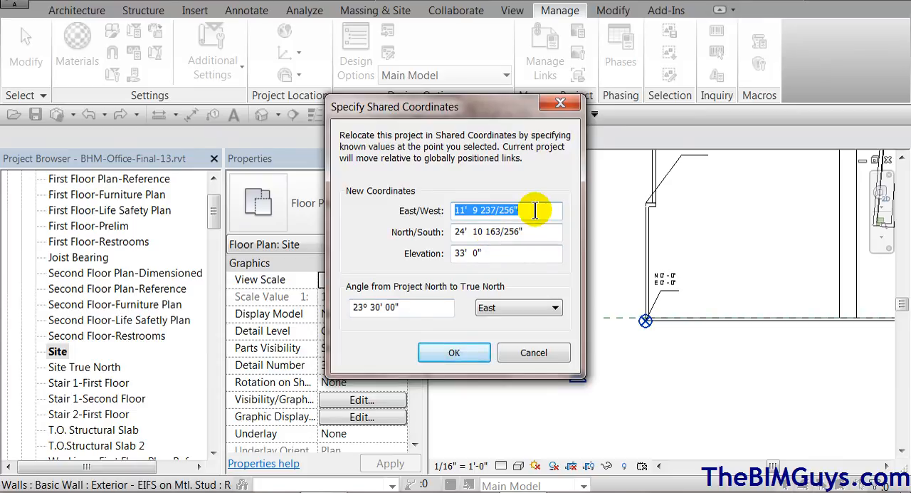
text(345678' 0)
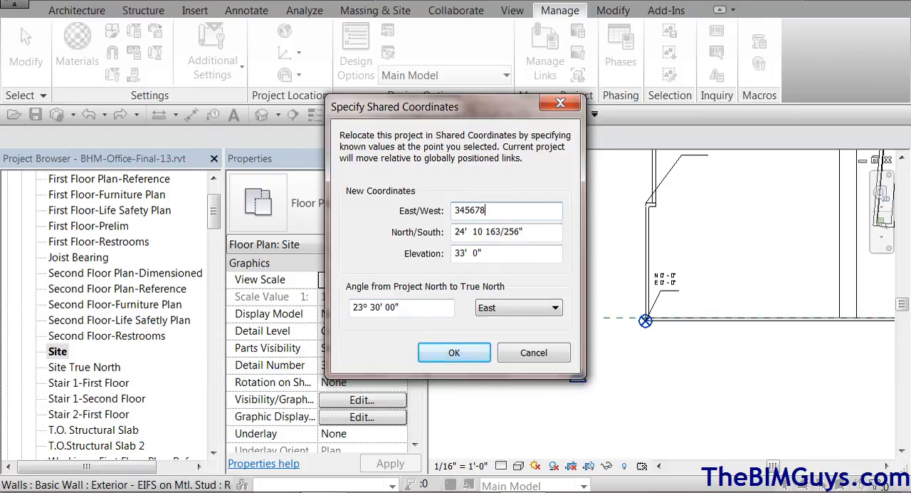
click(538, 231)
text(567890)
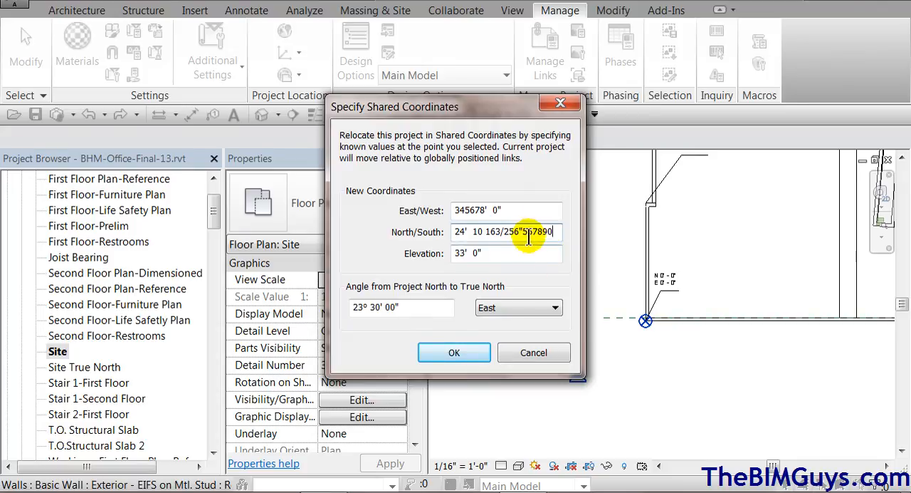
drag(524, 231, 438, 232)
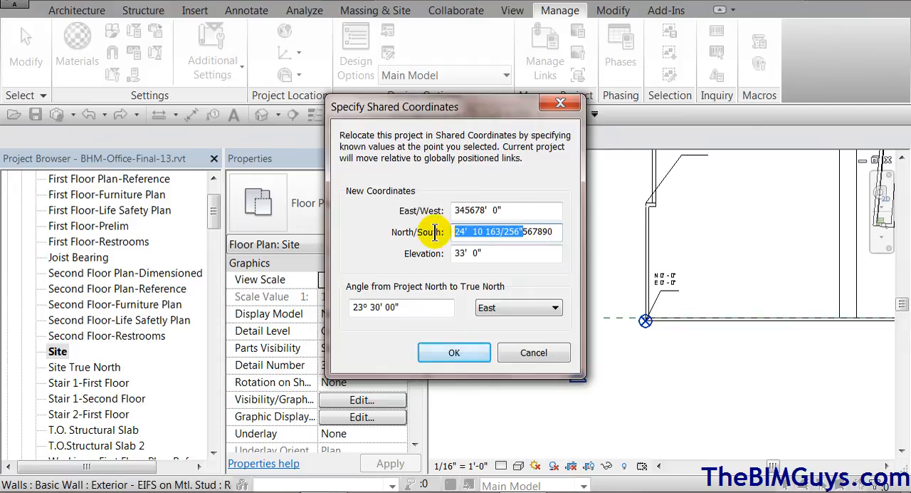
key(Delete)
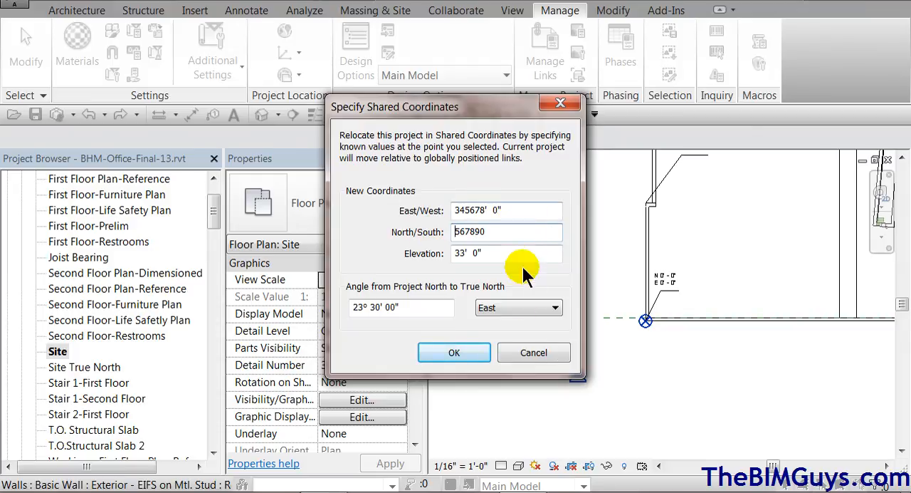
click(455, 352)
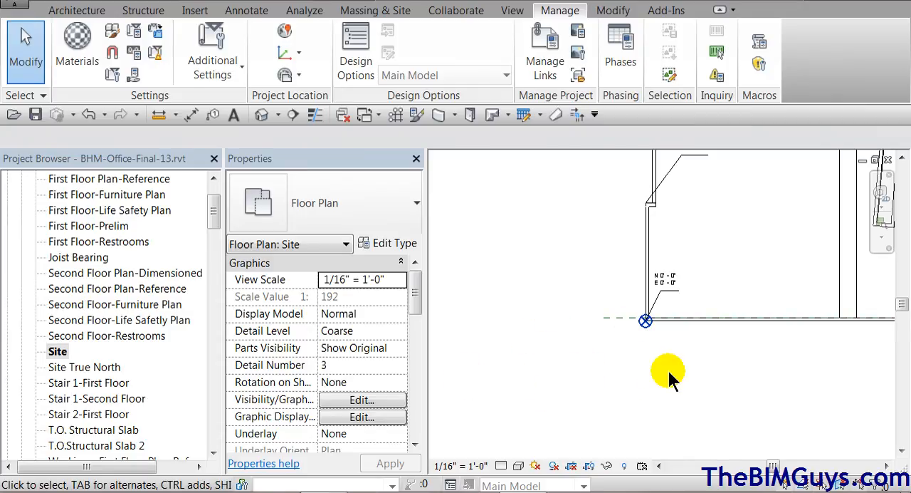
Check the project base point's N/S and E/W values after relocating the project in shared coordinates
middle_drag(666, 377, 643, 405)
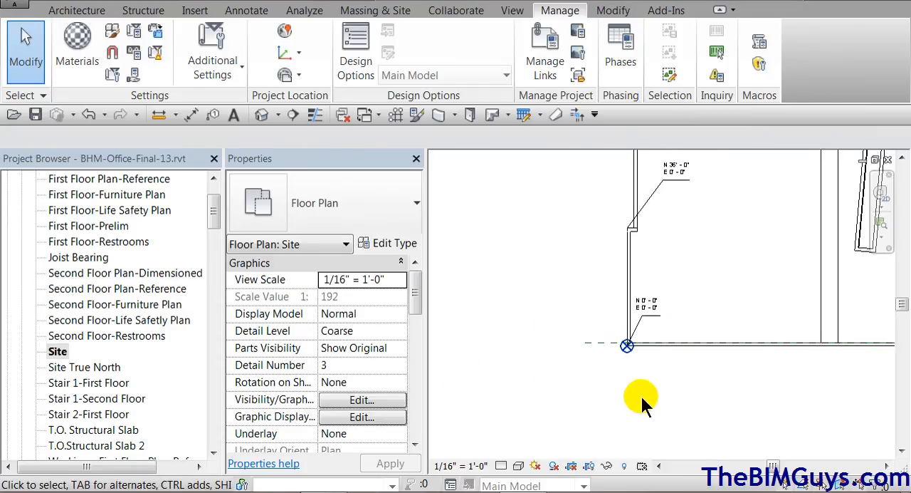
scroll(642, 403, up, 1)
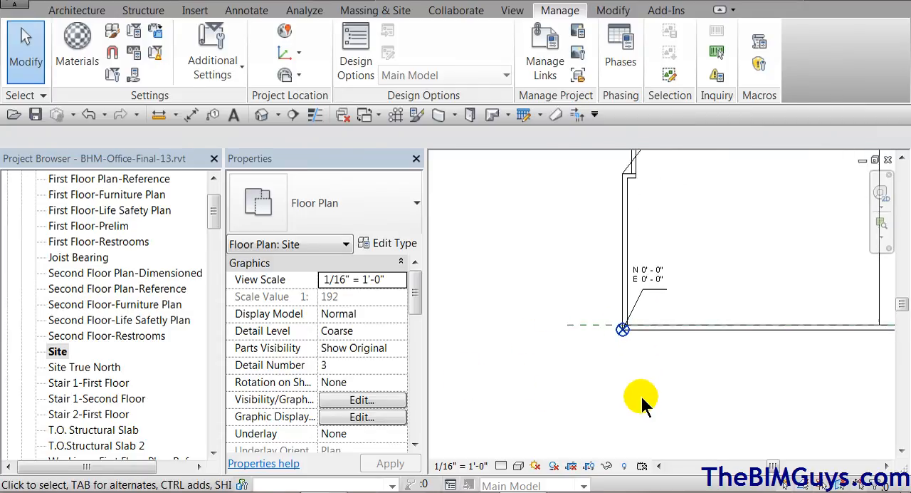
click(626, 335)
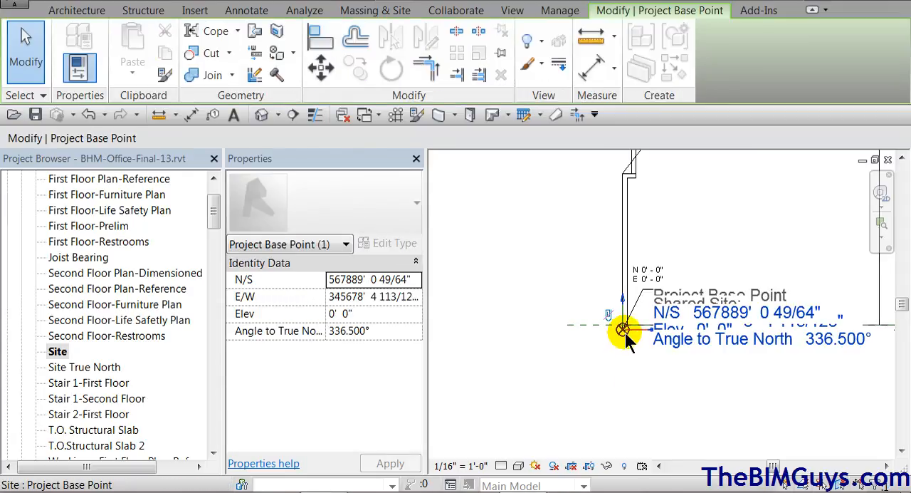
click(381, 281)
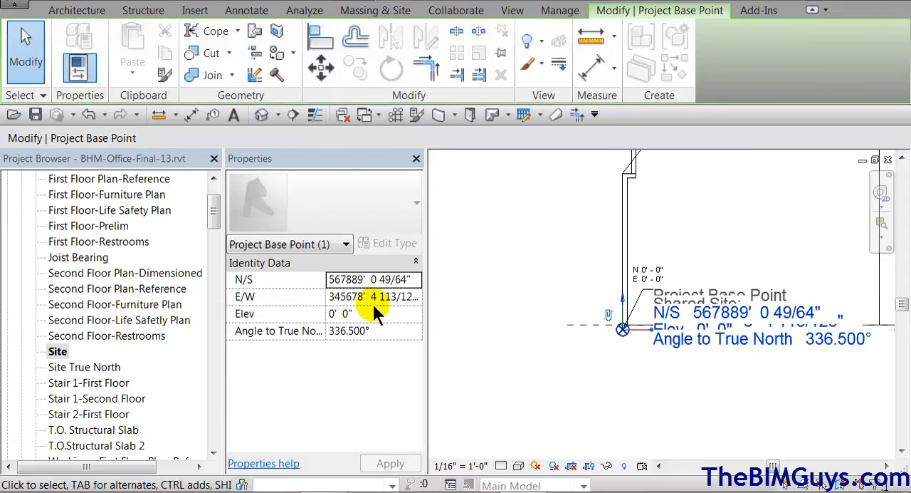
Place a Horizontal spot coordinate with leader and shoulder on the inner corner of the wall jog above the project base point
click(625, 416)
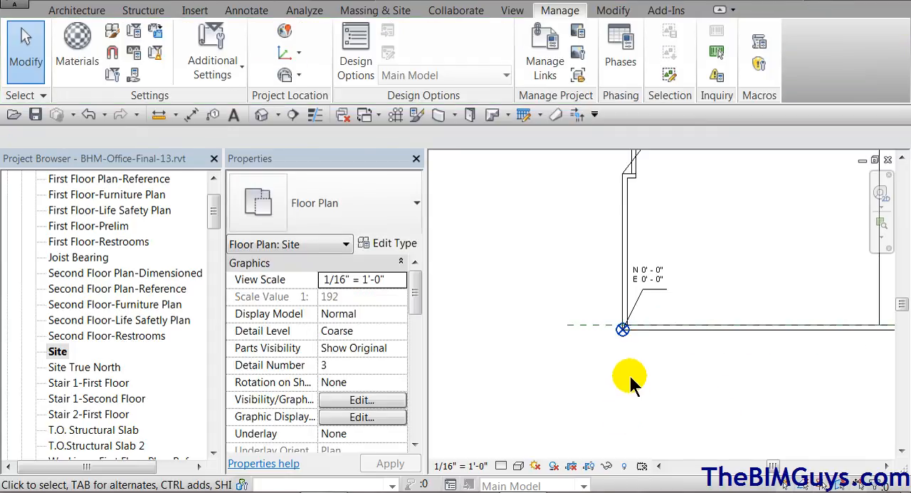
click(302, 54)
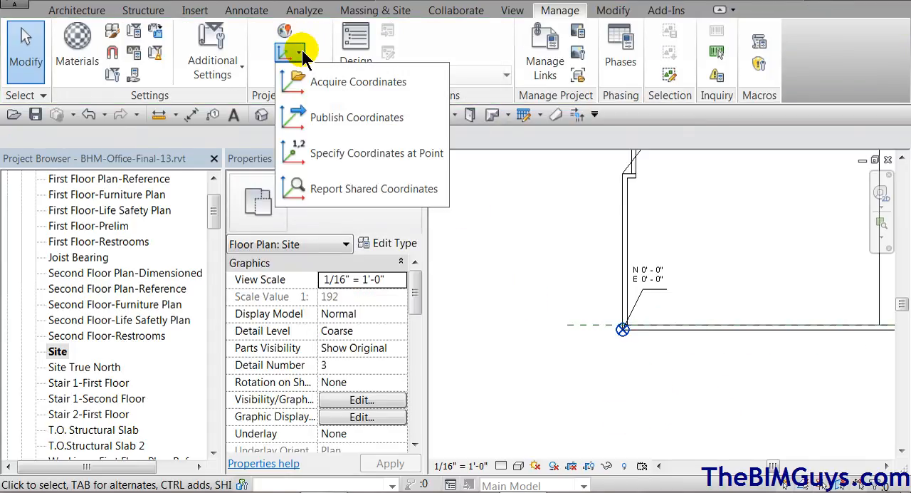
click(260, 12)
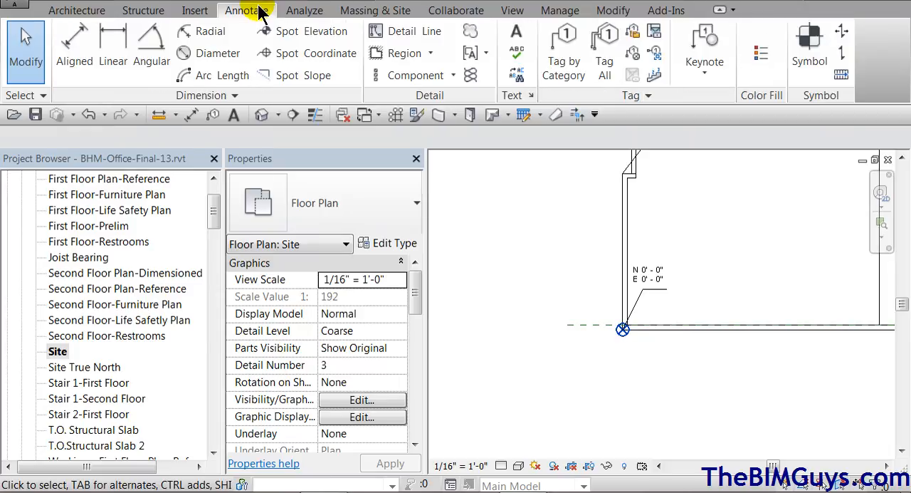
click(304, 56)
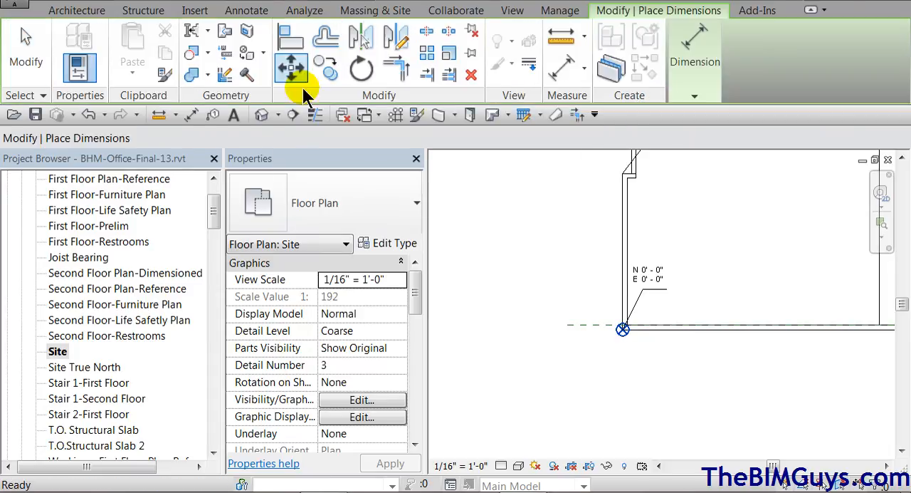
click(415, 206)
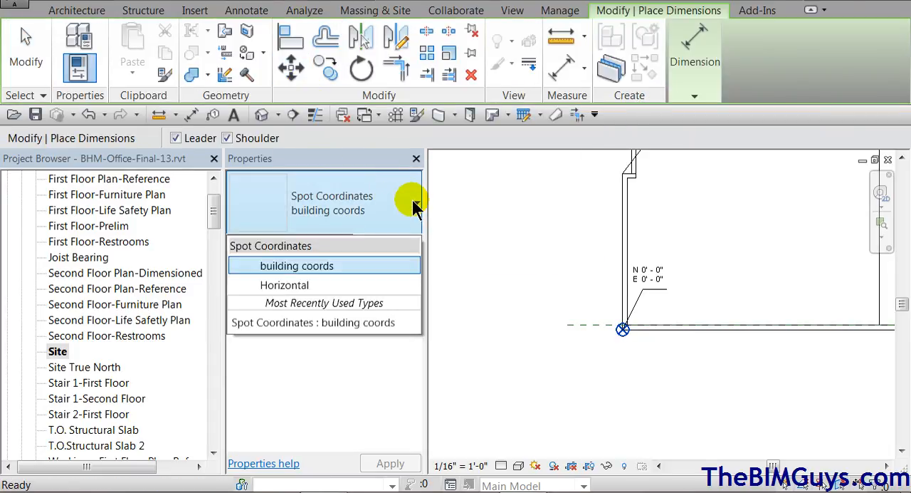
click(354, 285)
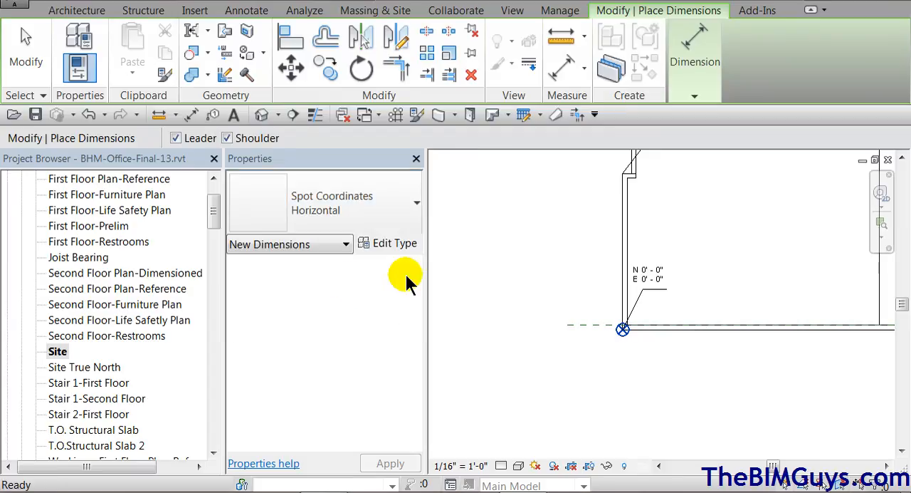
click(634, 178)
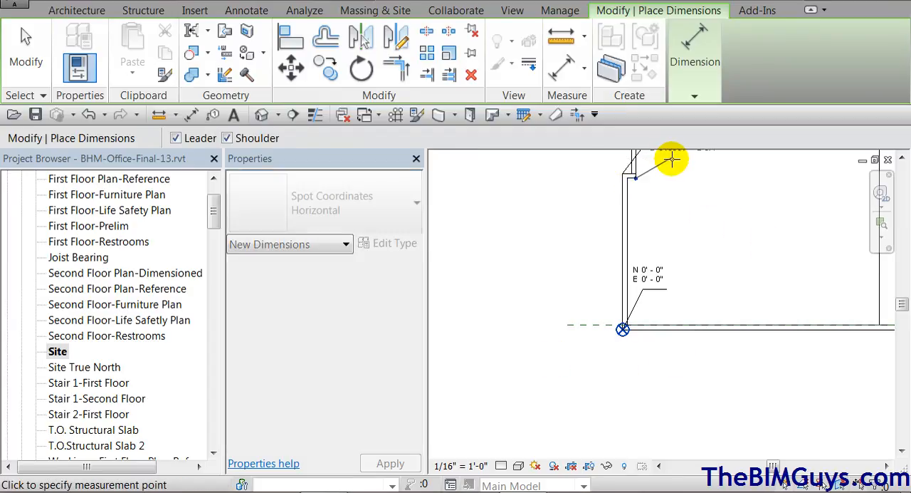
click(741, 158)
middle_drag(702, 234, 646, 353)
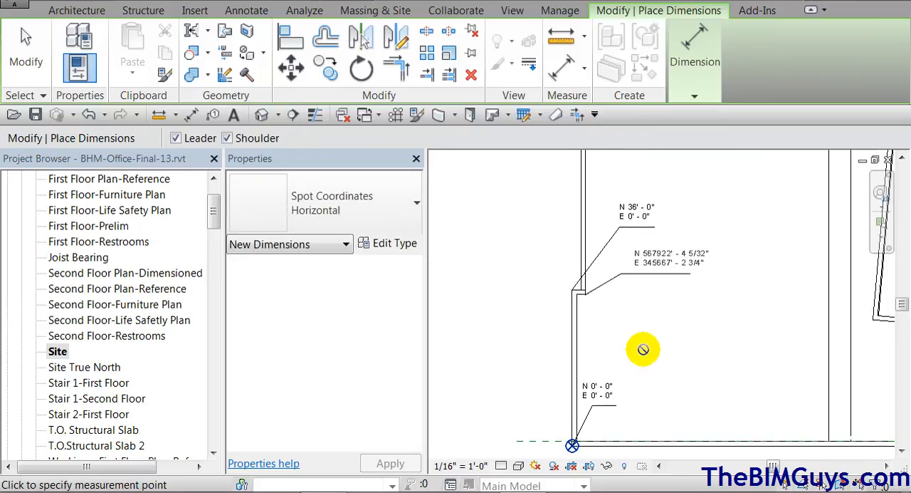
scroll(655, 379, down, 1)
middle_drag(683, 350, 690, 311)
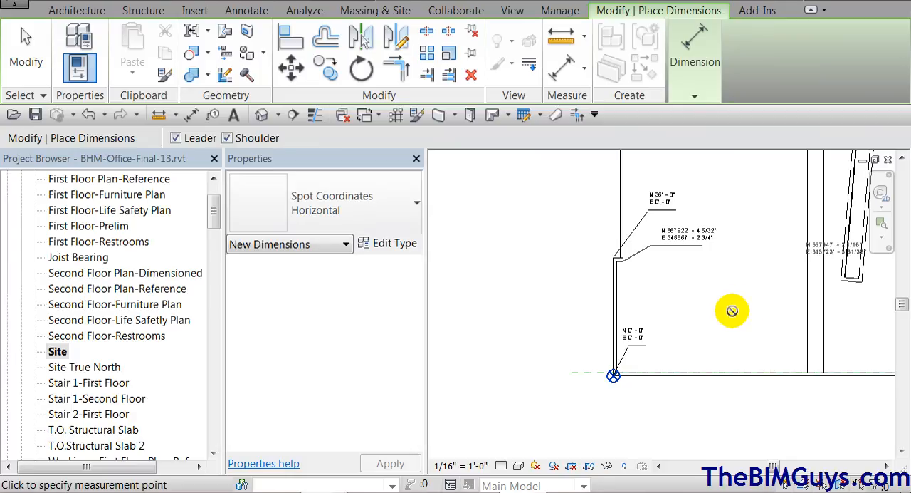
key(Escape)
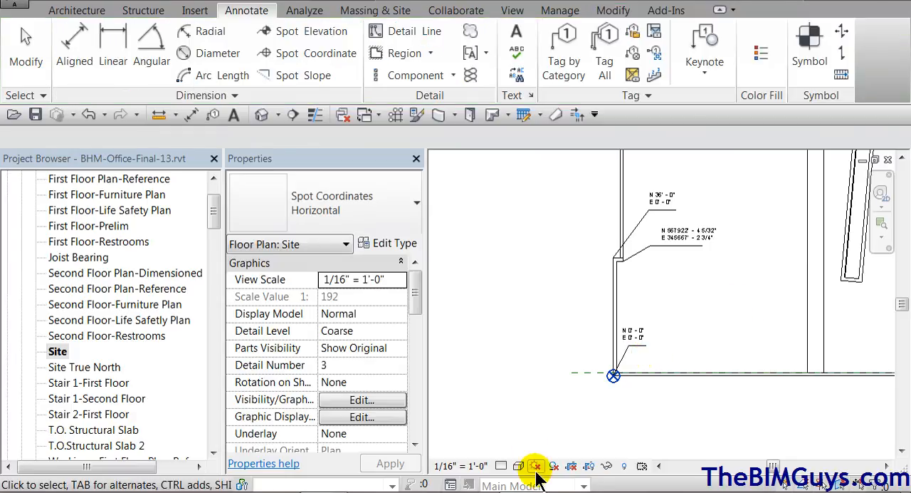
Turn on the sun path in the Site view and reveal hidden elements in the Site True North floor plan
click(536, 465)
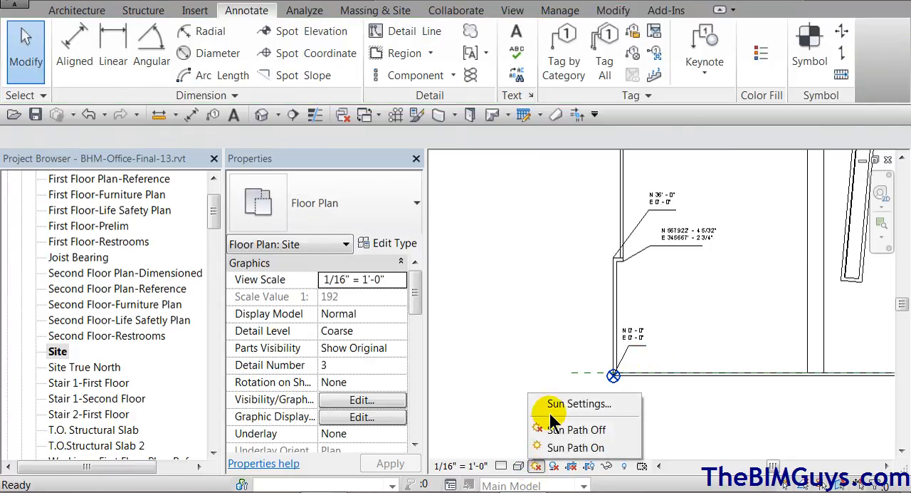
click(570, 448)
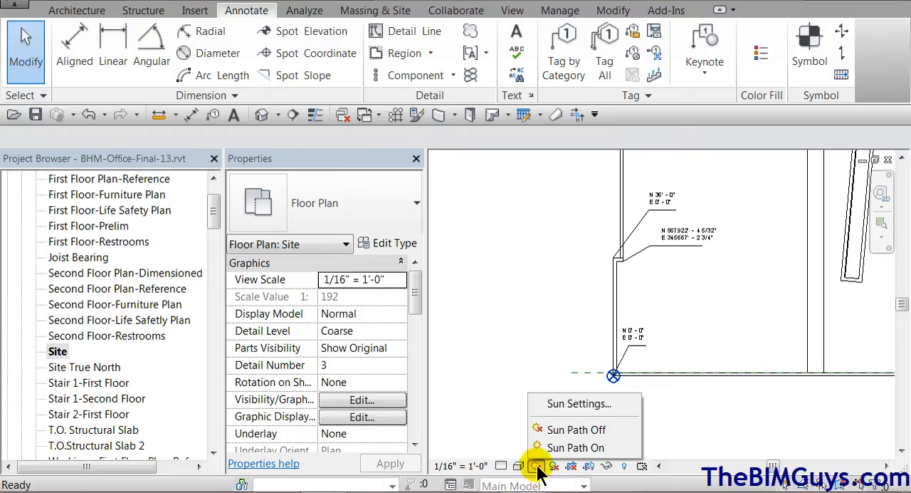
double_click(99, 366)
key(r)
key(h)
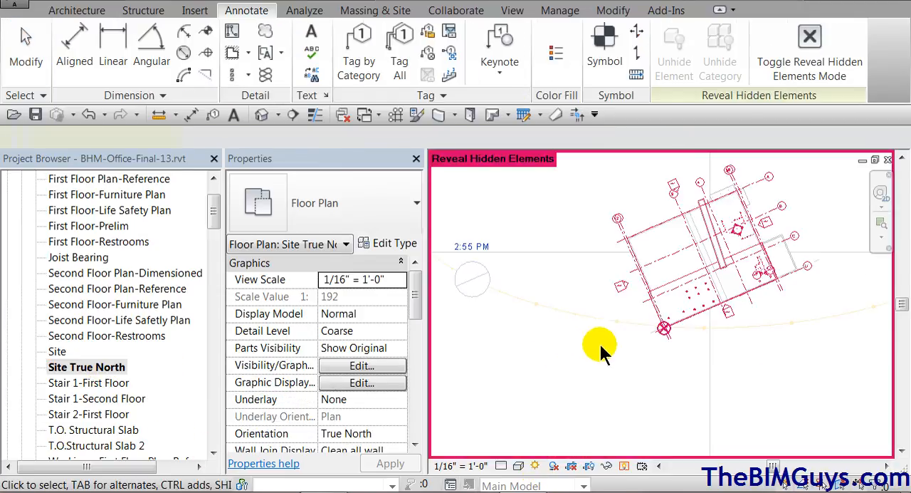
middle_drag(630, 351, 575, 381)
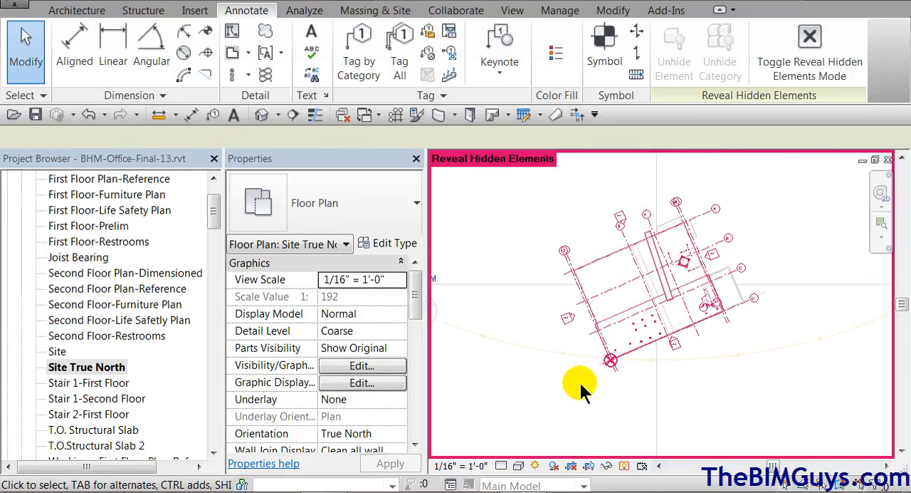